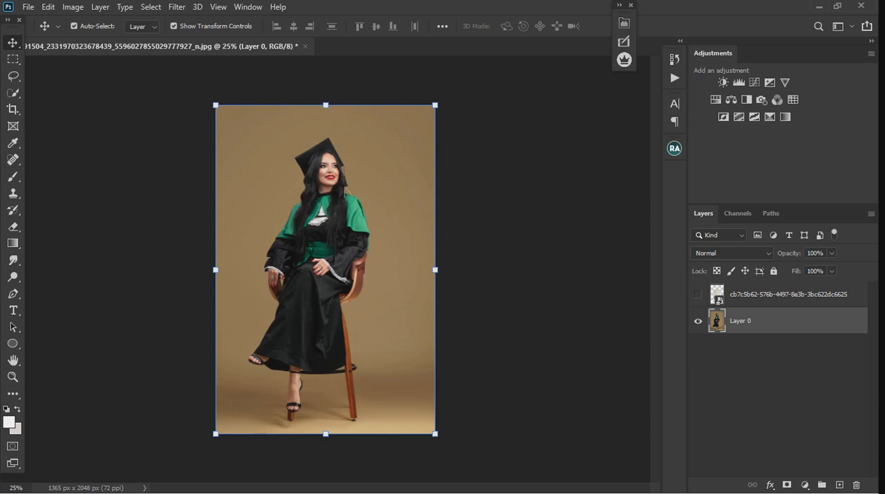
# Preview the hidden studio background layer over the graduation portrait, and hide it again.
pyautogui.scroll(3, 315, 266)
pyautogui.scroll(-2, 311, 287)
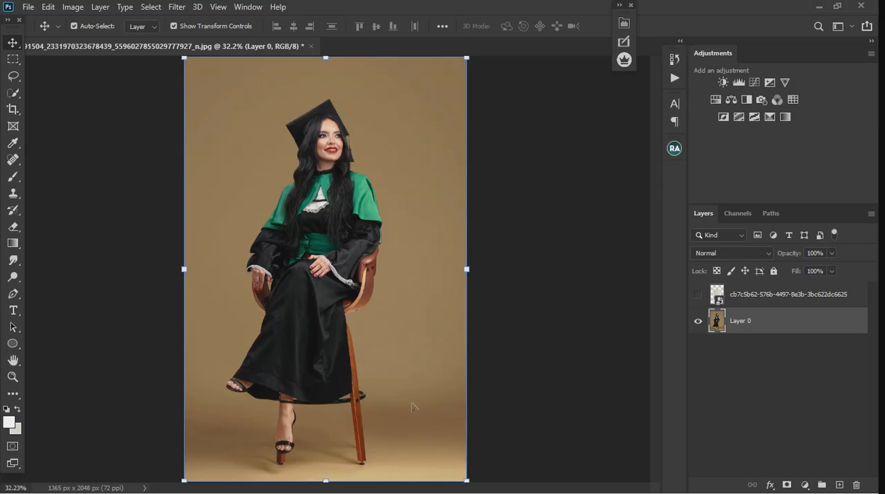
pyautogui.click(697, 294)
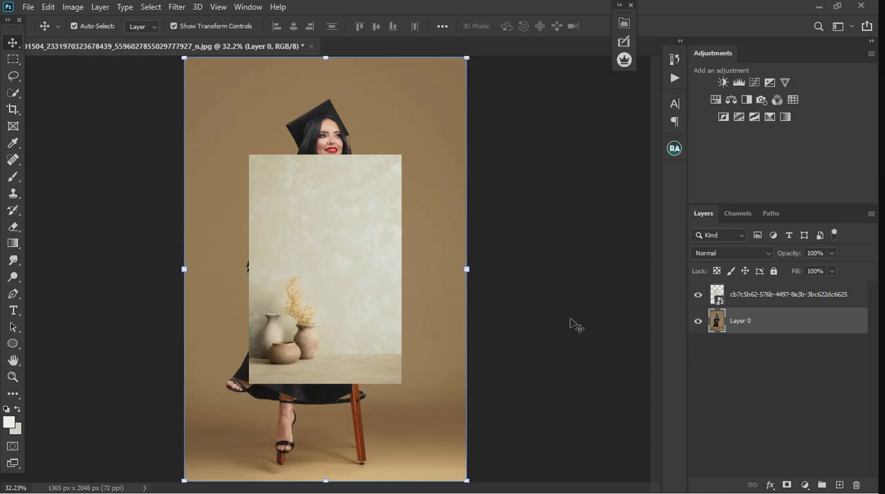
pyautogui.click(700, 296)
pyautogui.scroll(-2, 320, 203)
pyautogui.scroll(2, 325, 207)
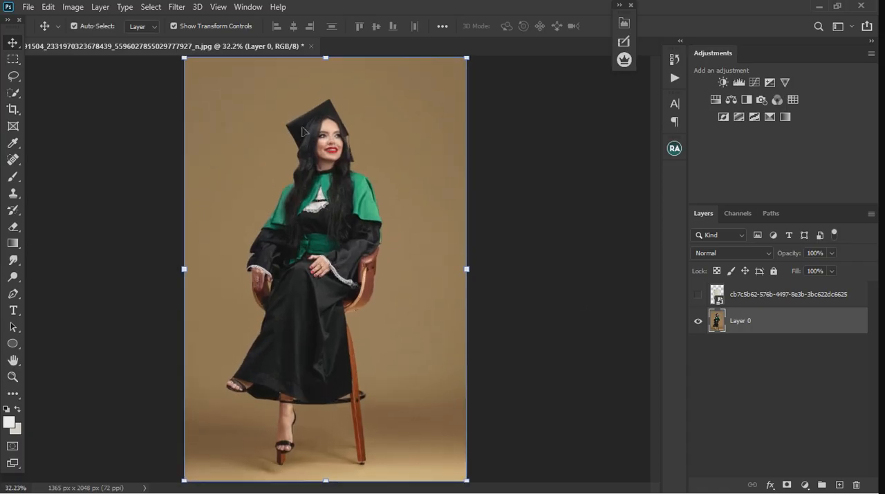
# Select the seated woman and her chair on Layer 0 with the automatic Subject selection and check the selection edge.
pyautogui.click(182, 10)
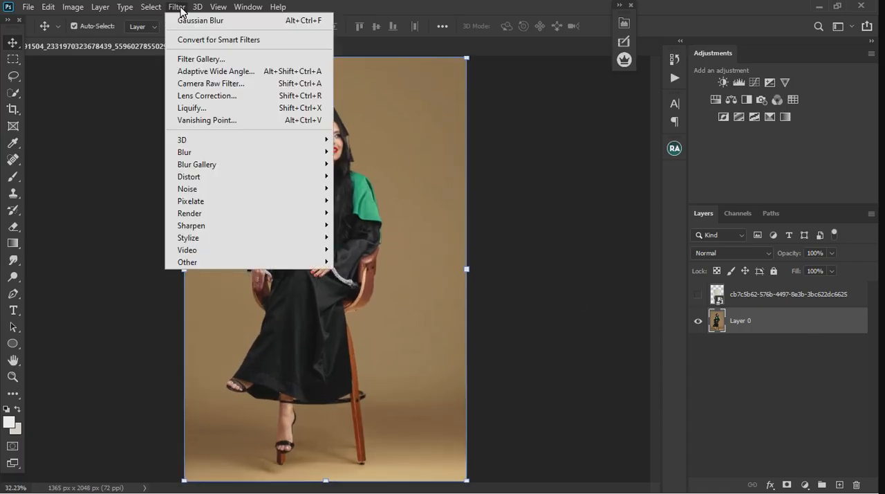
pyautogui.click(153, 10)
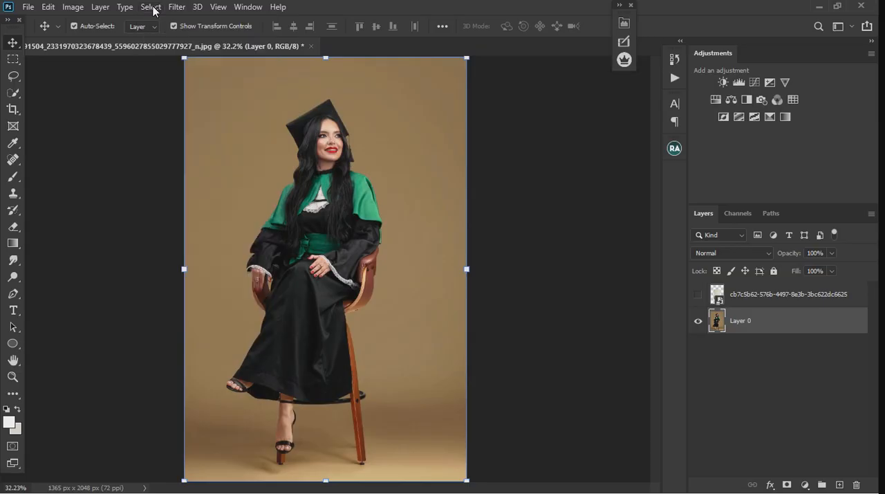
pyautogui.click(153, 10)
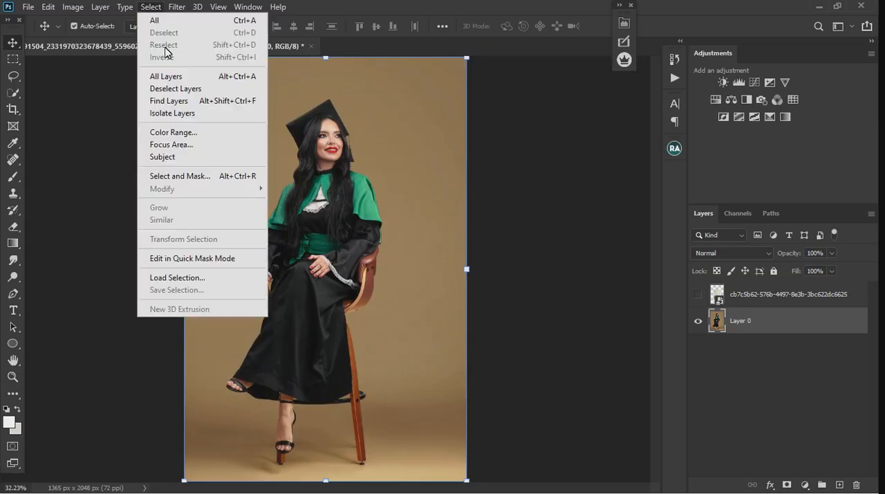
pyautogui.click(183, 158)
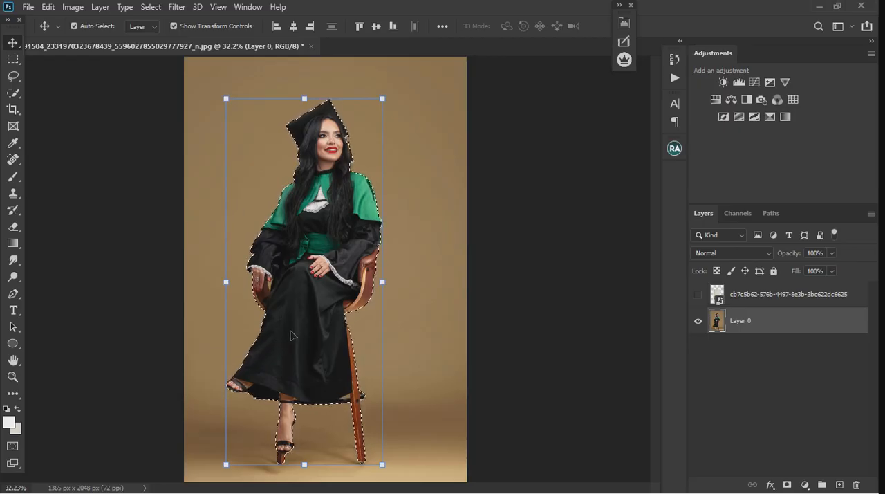
pyautogui.scroll(5, 343, 173)
pyautogui.scroll(4, 346, 173)
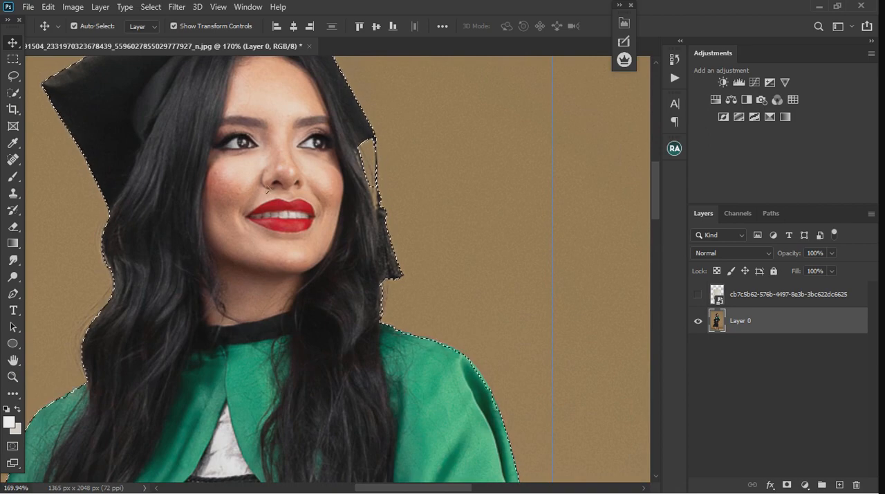
pyautogui.scroll(-4, 264, 235)
pyautogui.scroll(-5, 265, 235)
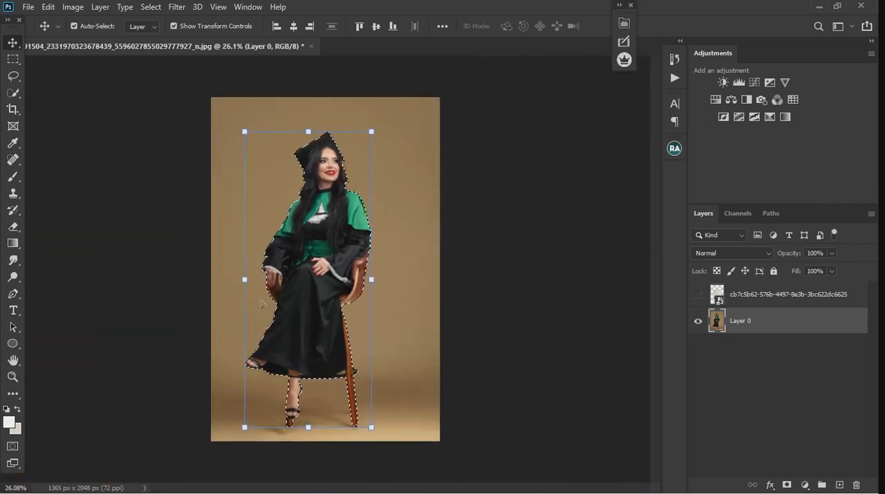
# Copy the selected woman and chair to a new layer and hide the original photo layer.
pyautogui.press('ctrl')
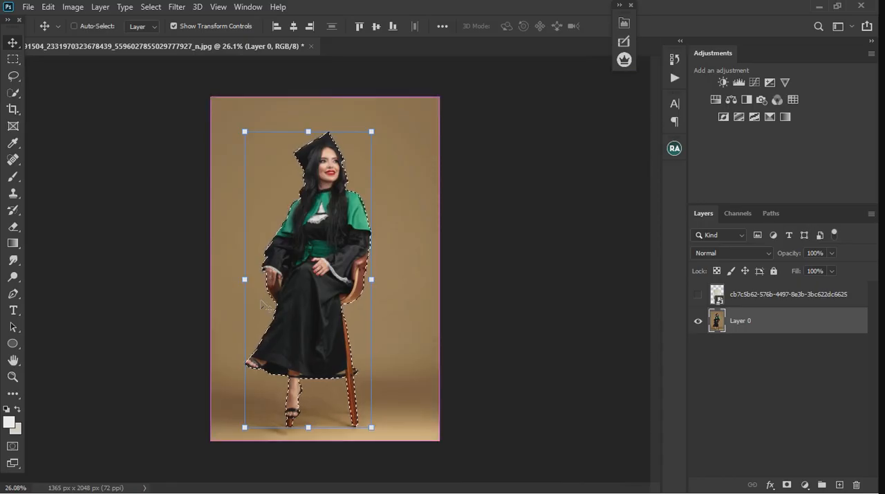
pyautogui.hotkey('ctrl', 'j')
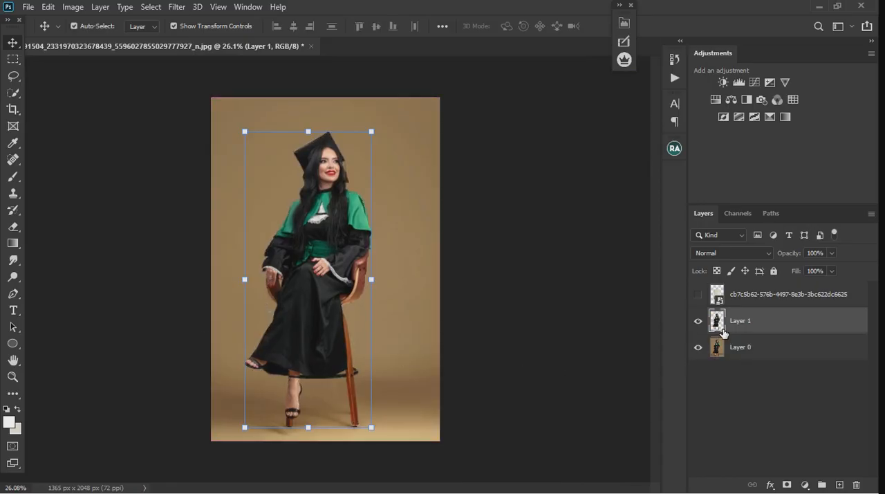
pyautogui.click(699, 347)
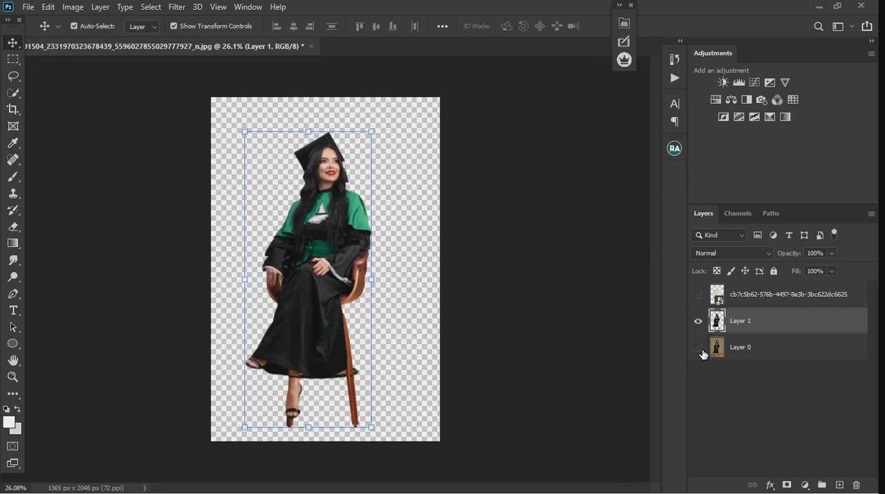
pyautogui.click(701, 352)
pyautogui.click(699, 348)
# Erase the leftover tan backdrop between the gown's hem and the chair's footrest ring with the Magic Eraser.
pyautogui.scroll(6, 313, 391)
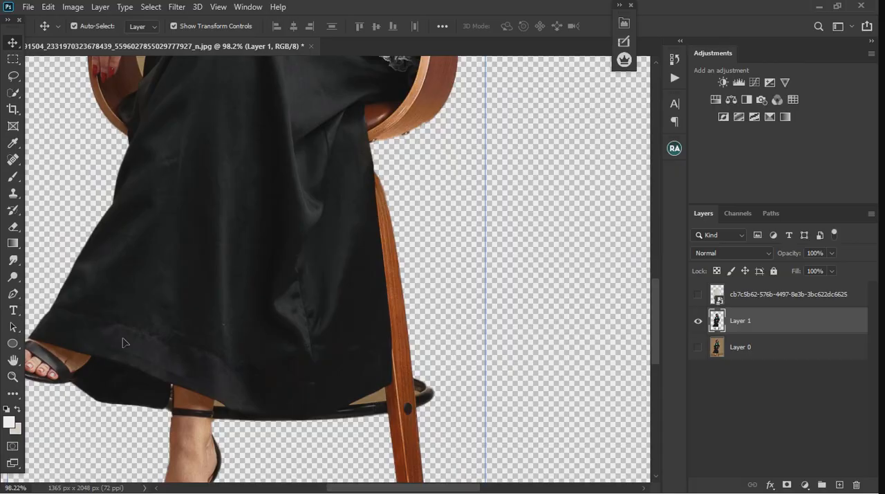
pyautogui.click(9, 227)
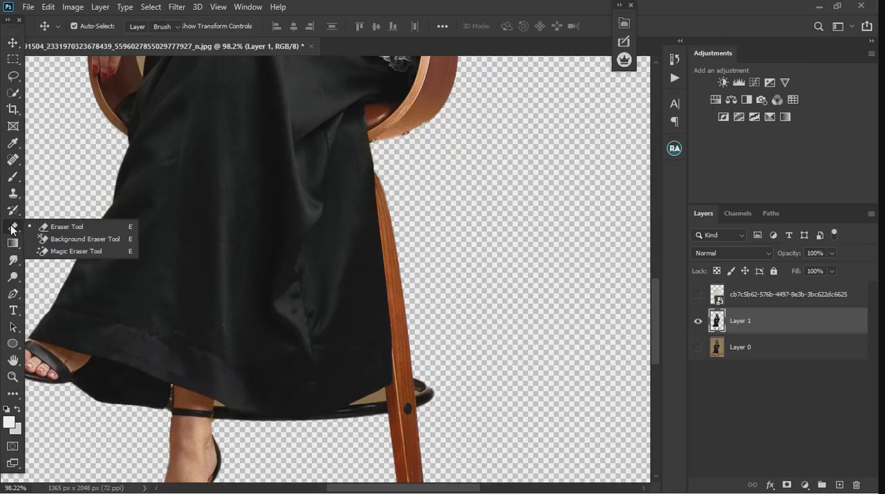
pyautogui.click(55, 251)
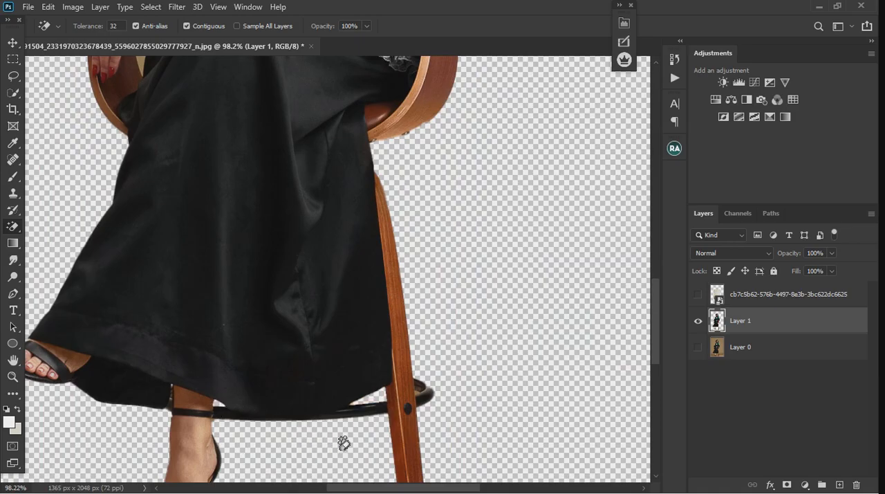
pyautogui.scroll(-5, 343, 444)
# Erase the leftover tan backdrop between the hair and the cap's tassel with the Magic Eraser.
pyautogui.scroll(2, 385, 144)
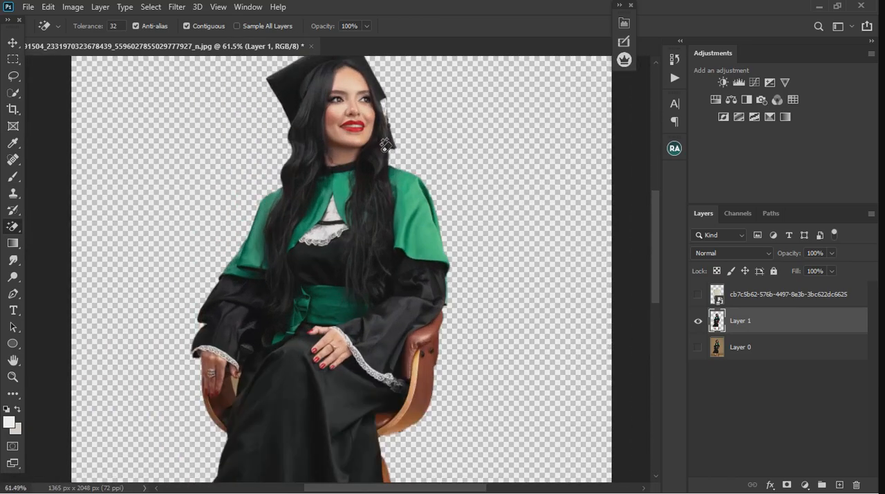
pyautogui.scroll(3, 385, 145)
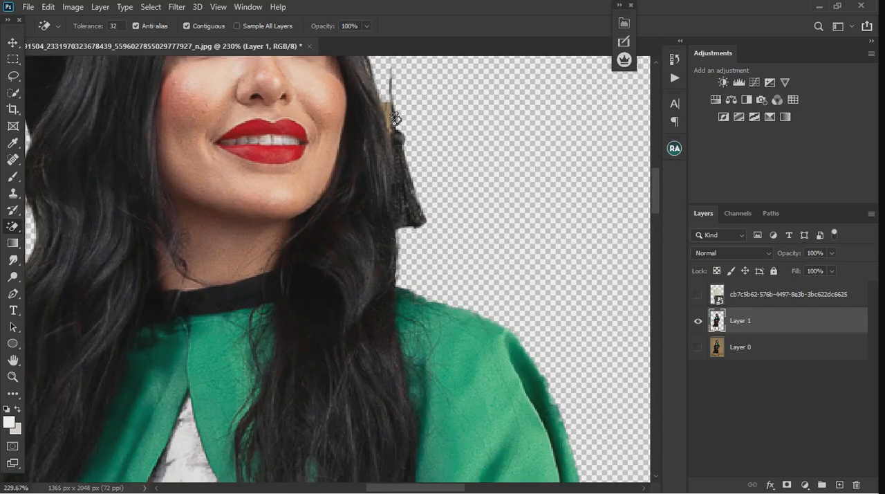
pyautogui.click(391, 117)
pyautogui.scroll(-2, 407, 140)
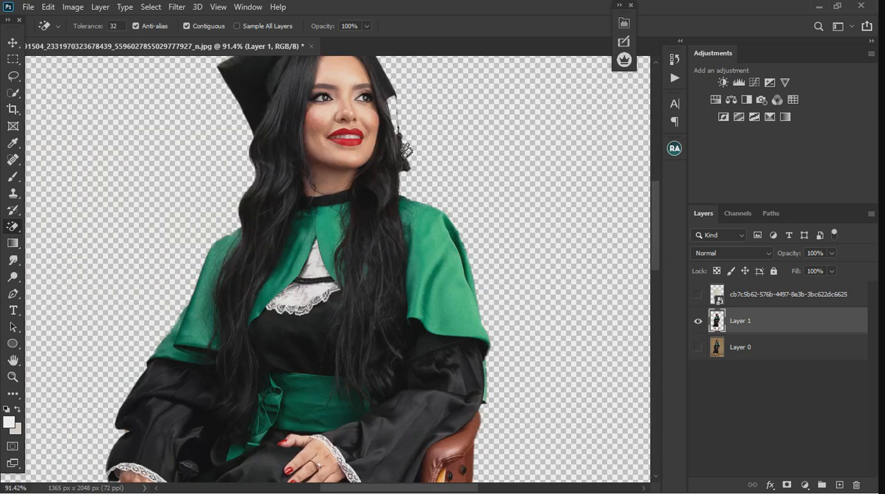
pyautogui.scroll(-1, 360, 205)
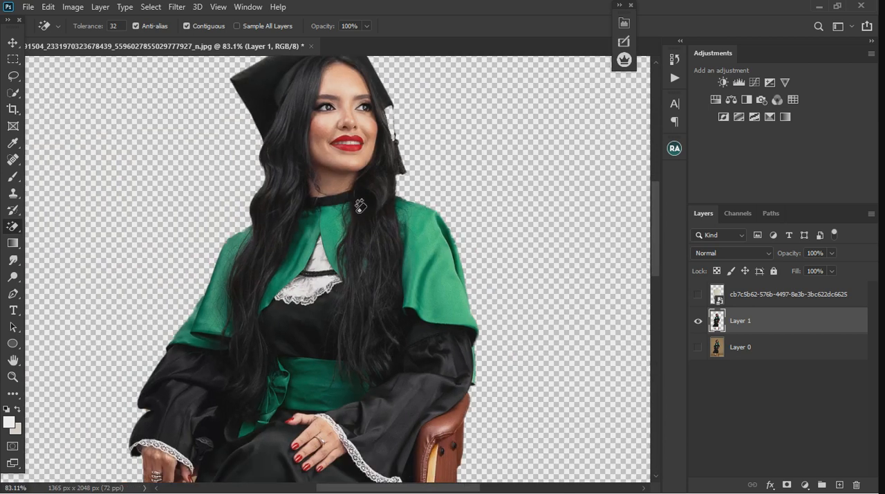
pyautogui.scroll(-3, 360, 205)
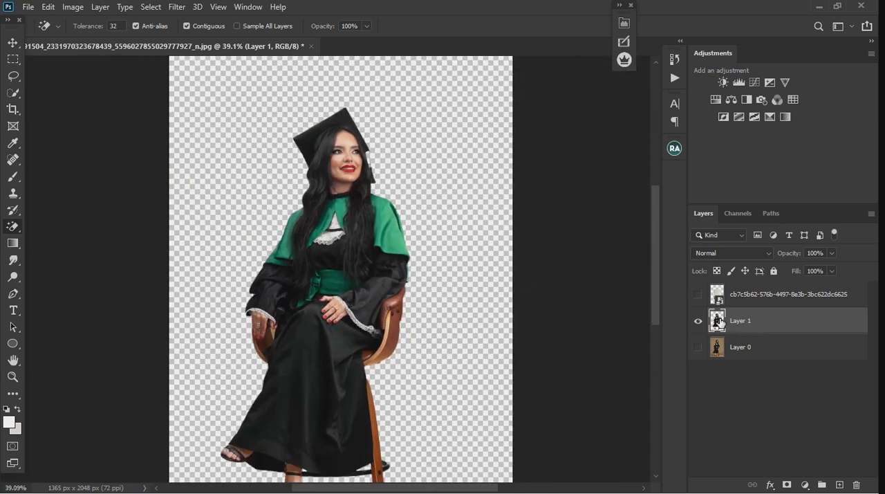
# Compare the cut-out with and without the original photo behind it, and examine its edges and the area around the feet.
pyautogui.click(698, 347)
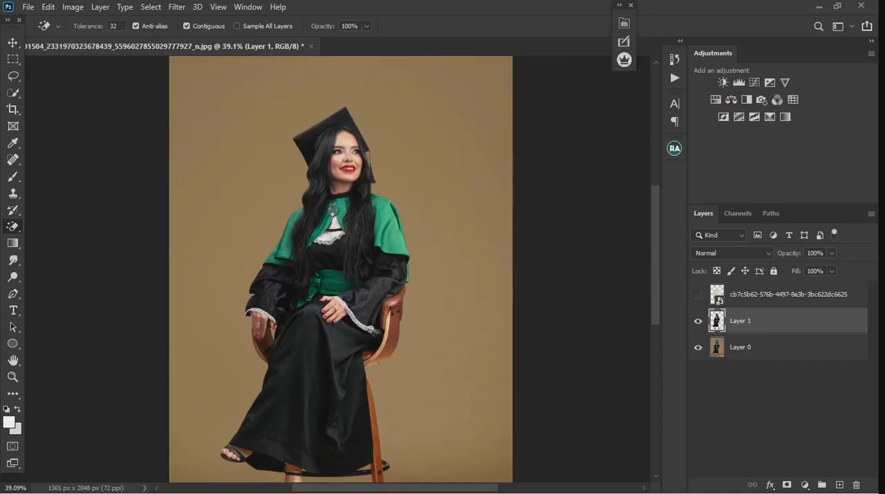
pyautogui.click(12, 42)
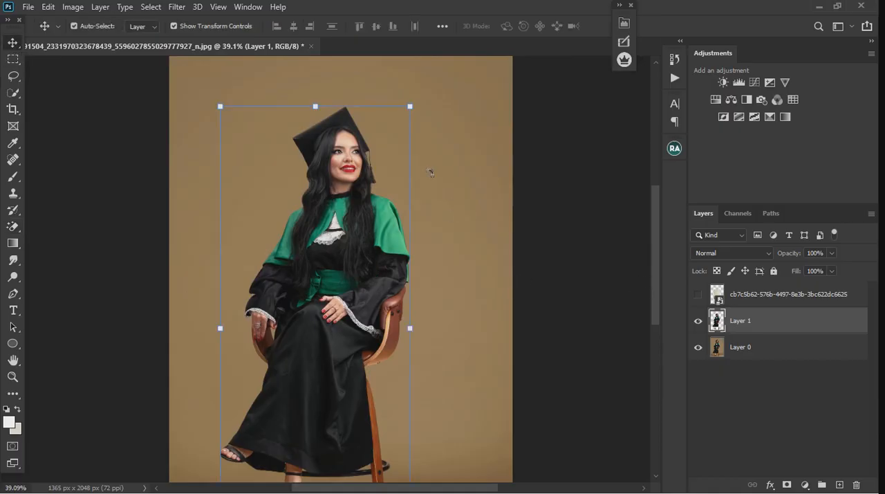
pyautogui.scroll(-2, 430, 172)
pyautogui.click(698, 346)
pyautogui.scroll(2, 295, 434)
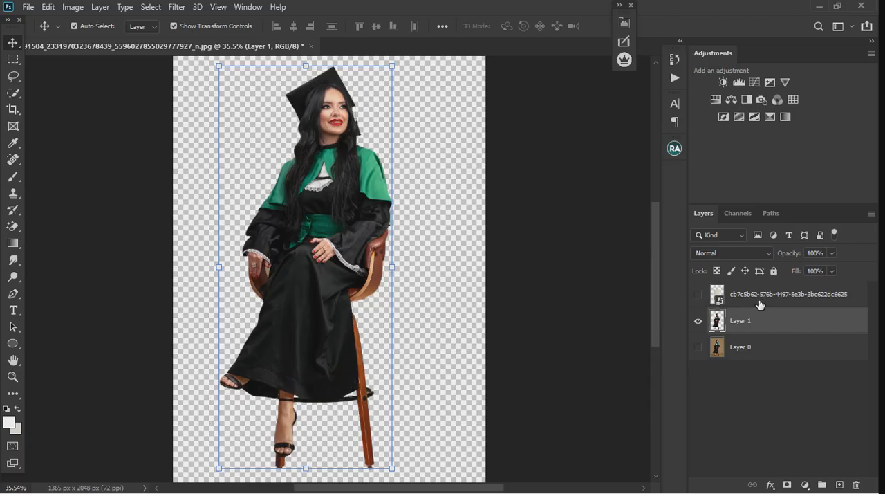
pyautogui.scroll(-1, 348, 295)
pyautogui.scroll(-3, 347, 295)
pyautogui.scroll(6, 285, 359)
pyautogui.moveTo(654, 299)
pyautogui.mouseDown()
pyautogui.moveTo(655, 316)
pyautogui.moveTo(657, 302)
pyautogui.mouseUp()
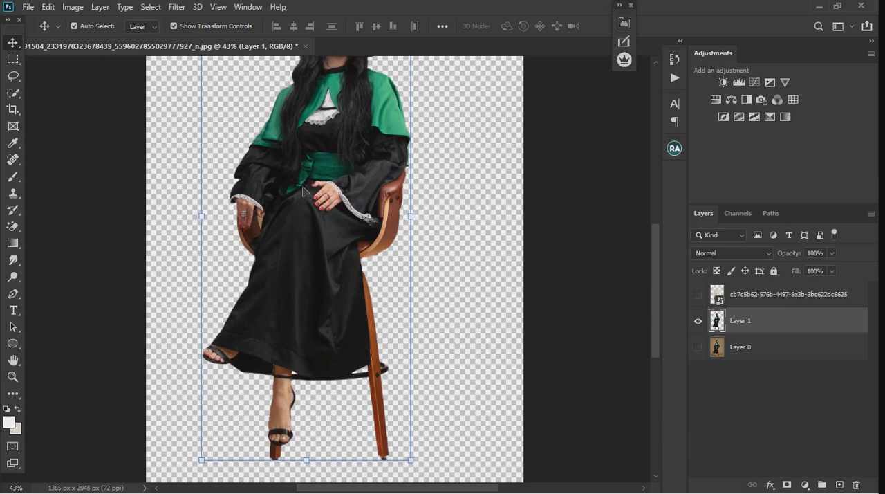
# Erase the leftover tan backdrop between the hand, gown and chair arm with the Magic Eraser.
pyautogui.scroll(5, 286, 228)
pyautogui.scroll(4, 273, 228)
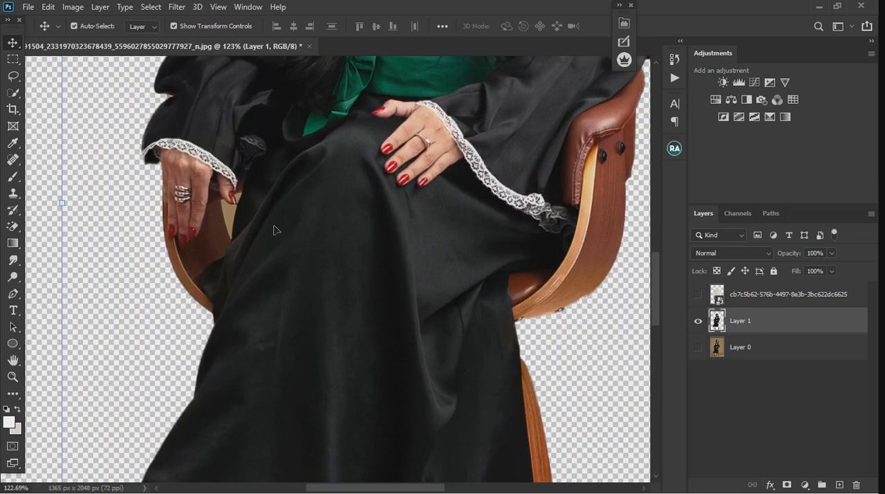
pyautogui.click(698, 320)
pyautogui.click(697, 321)
pyautogui.click(697, 347)
pyautogui.click(698, 347)
pyautogui.click(13, 229)
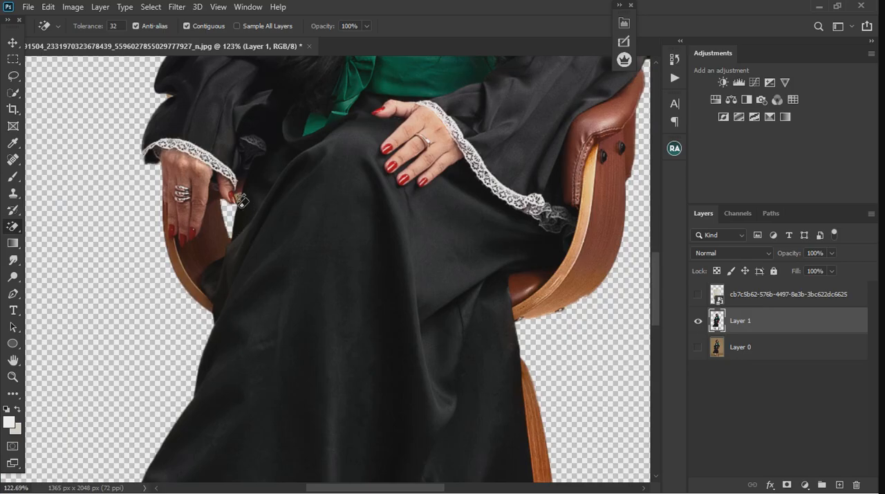
pyautogui.scroll(-4, 457, 225)
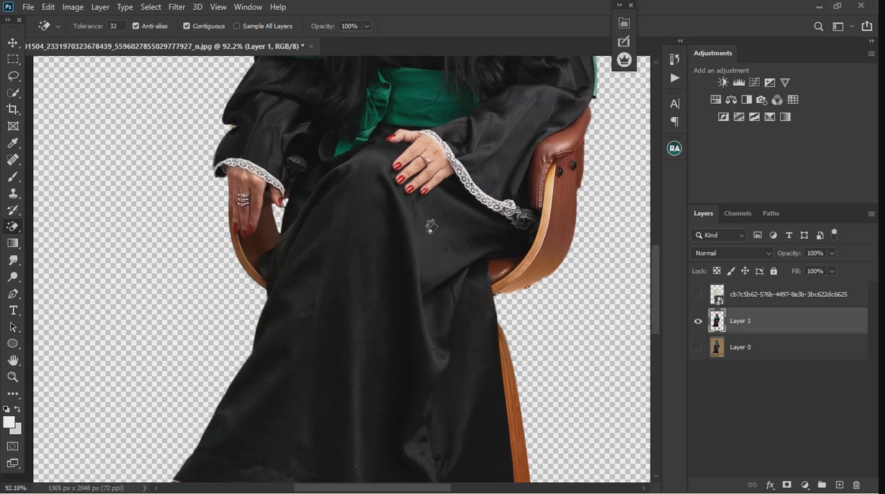
# Show the original photo layer and load the outline of the Layer 1 cut-out as a selection.
pyautogui.click(698, 347)
pyautogui.scroll(-2, 642, 293)
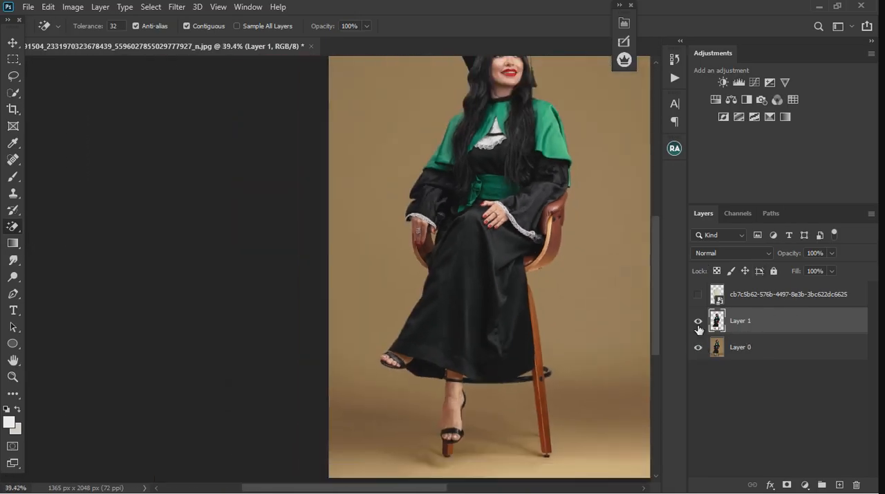
pyautogui.keyDown('ctrl'); pyautogui.click(716, 321); pyautogui.keyUp('ctrl')
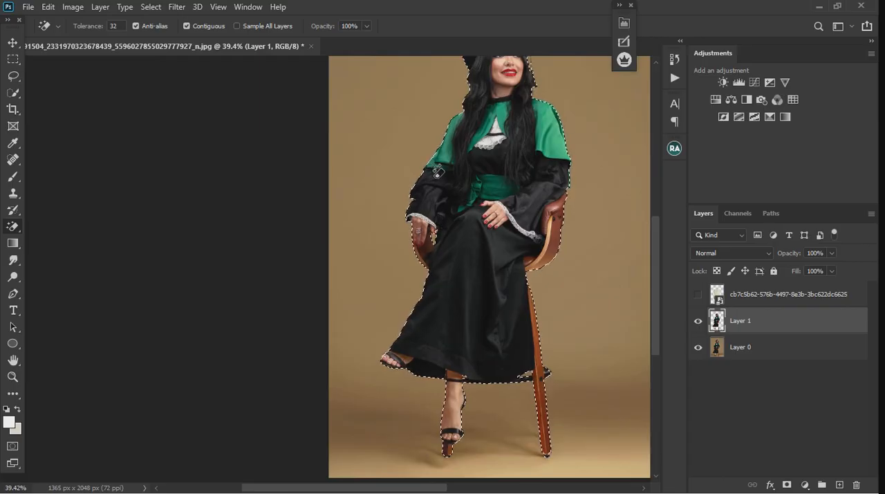
pyautogui.scroll(-1, 457, 235)
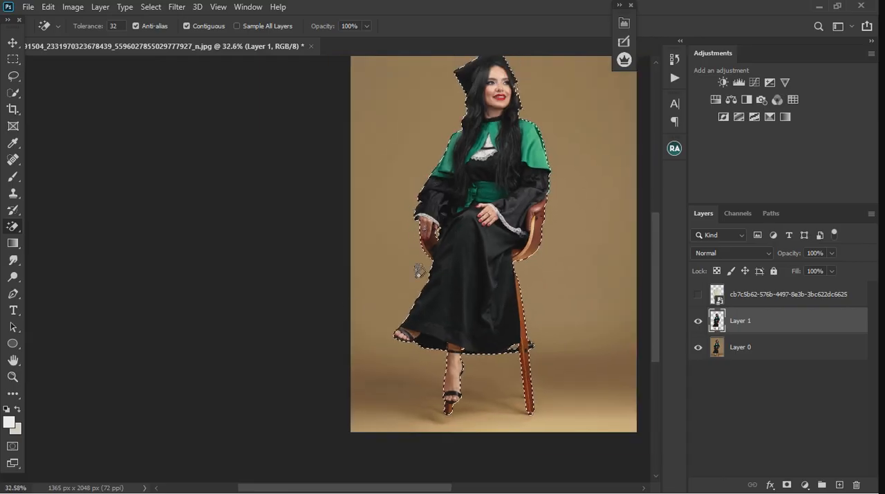
# Add the floor shadow around the foot and chair legs to the selection with the Lasso, and copy it from Layer 0 to a new layer.
pyautogui.click(11, 79)
pyautogui.scroll(1, 423, 425)
pyautogui.scroll(1, 436, 401)
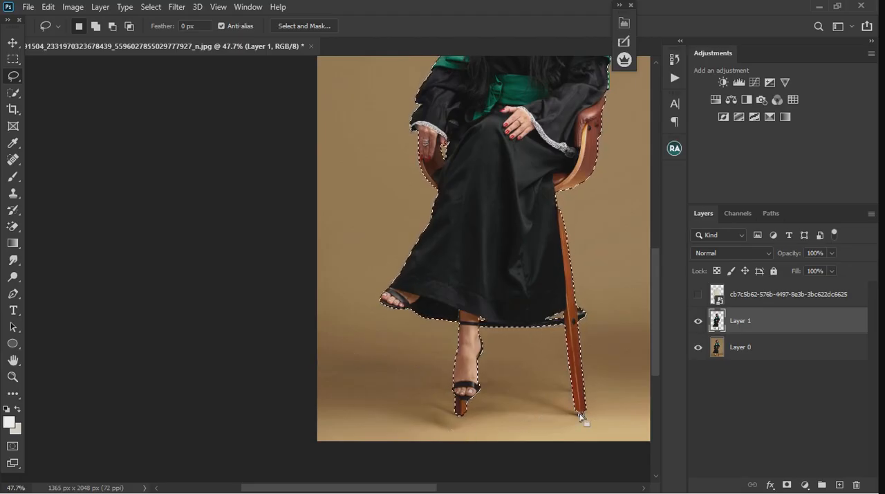
pyautogui.press('shift')
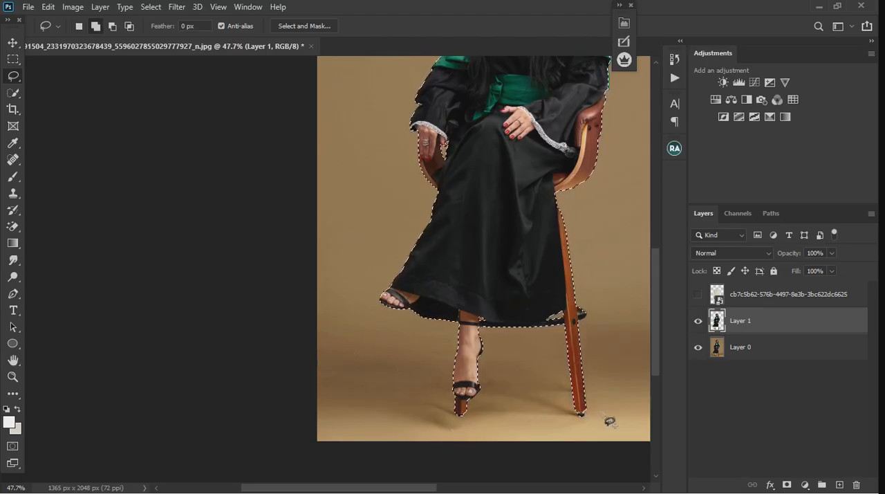
pyautogui.moveTo(595, 420)
pyautogui.mouseDown()
pyautogui.moveTo(502, 423)
pyautogui.moveTo(454, 441)
pyautogui.moveTo(452, 430)
pyautogui.moveTo(321, 399)
pyautogui.moveTo(317, 384)
pyautogui.moveTo(318, 367)
pyautogui.moveTo(341, 361)
pyautogui.moveTo(482, 374)
pyautogui.moveTo(501, 365)
pyautogui.moveTo(584, 397)
pyautogui.mouseUp()
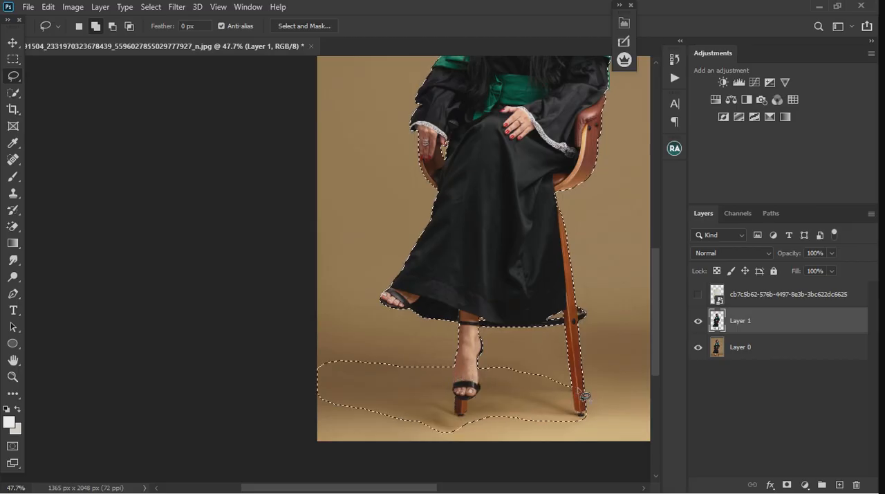
pyautogui.click(771, 354)
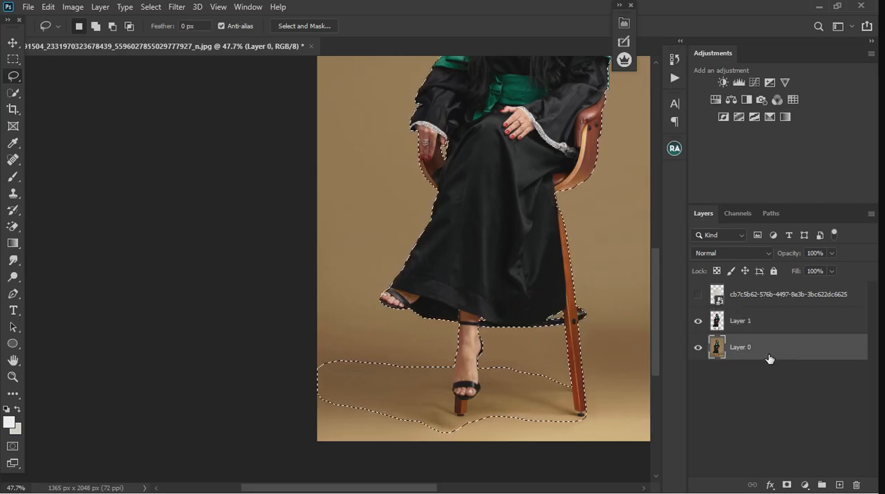
pyautogui.hotkey('ctrl', 'j')
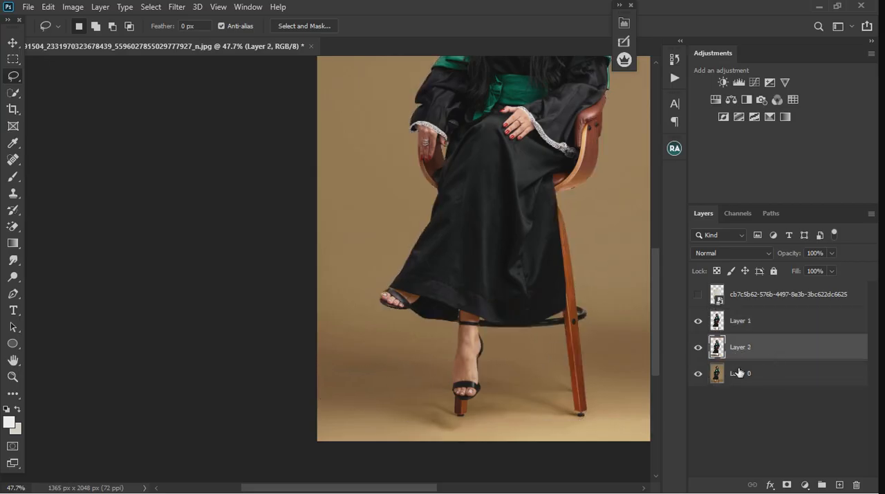
# Check the copied floor shadow without the original photo behind it, and add an empty layer above Layer 1.
pyautogui.click(698, 373)
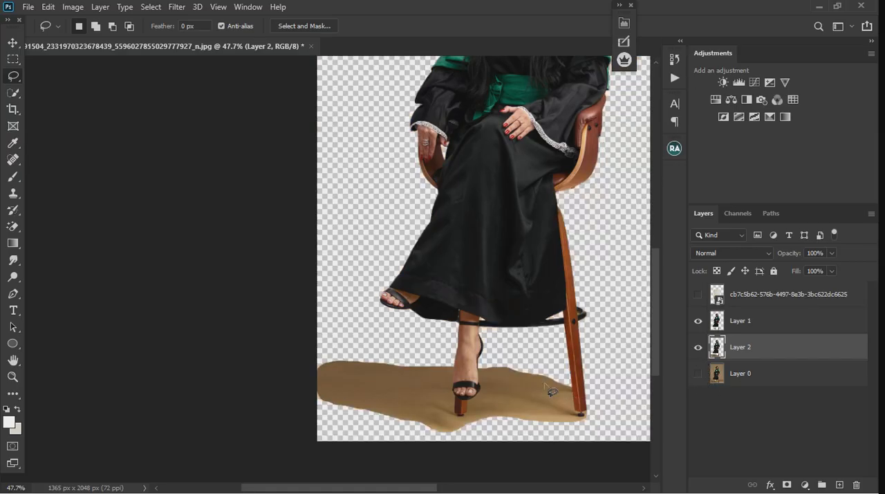
pyautogui.click(698, 374)
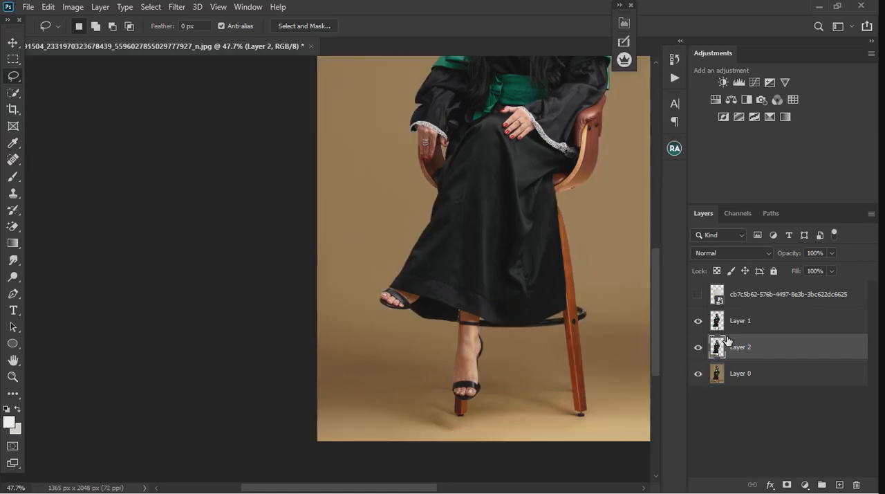
pyautogui.click(776, 327)
pyautogui.hotkey('ctrl', '0')
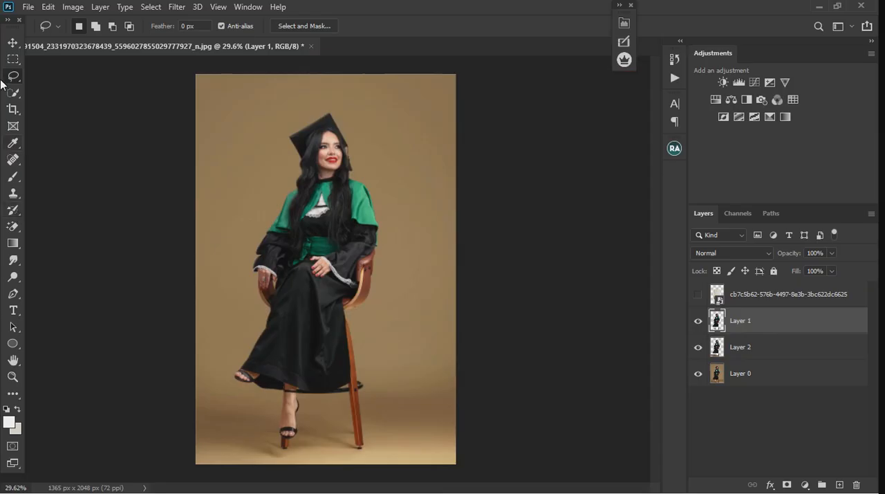
pyautogui.click(11, 49)
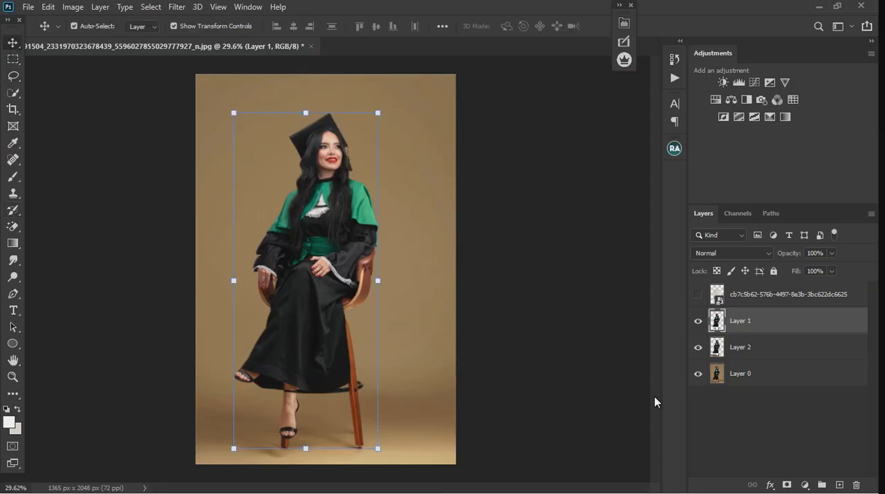
pyautogui.click(840, 485)
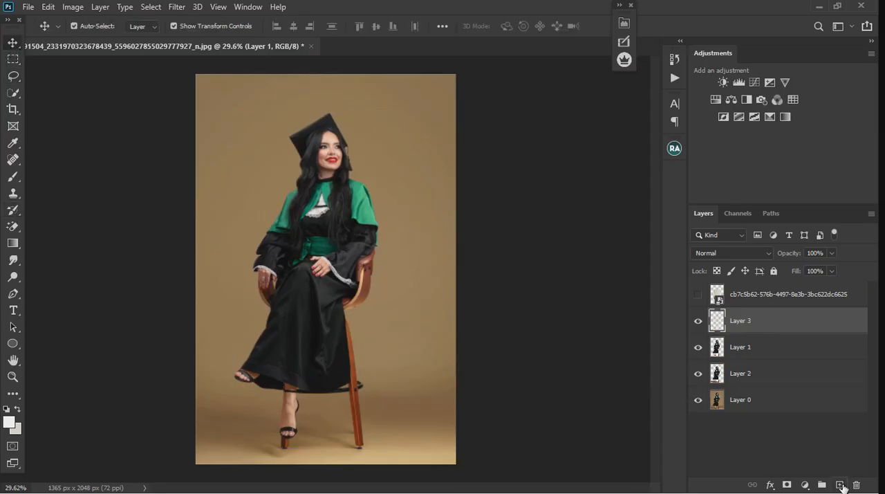
# Set up a white brush at size 35 with 100% flow for painting on the empty layer.
pyautogui.scroll(5, 332, 460)
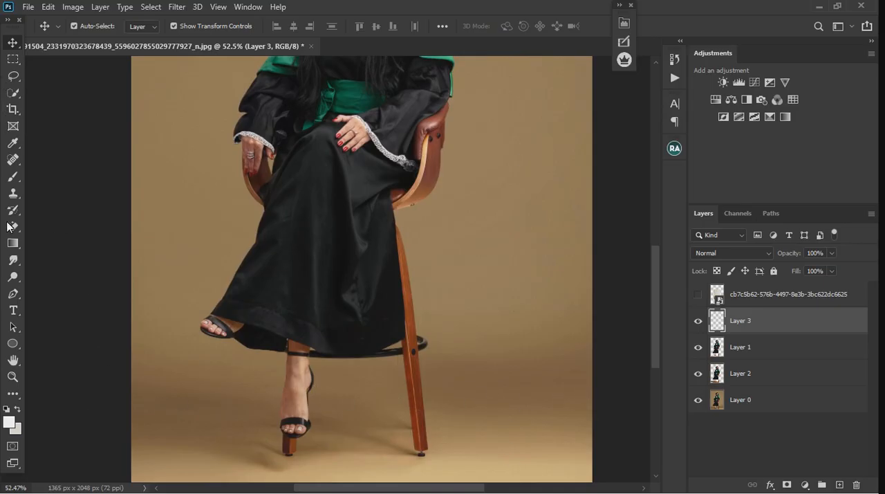
pyautogui.click(13, 177)
pyautogui.click(8, 410)
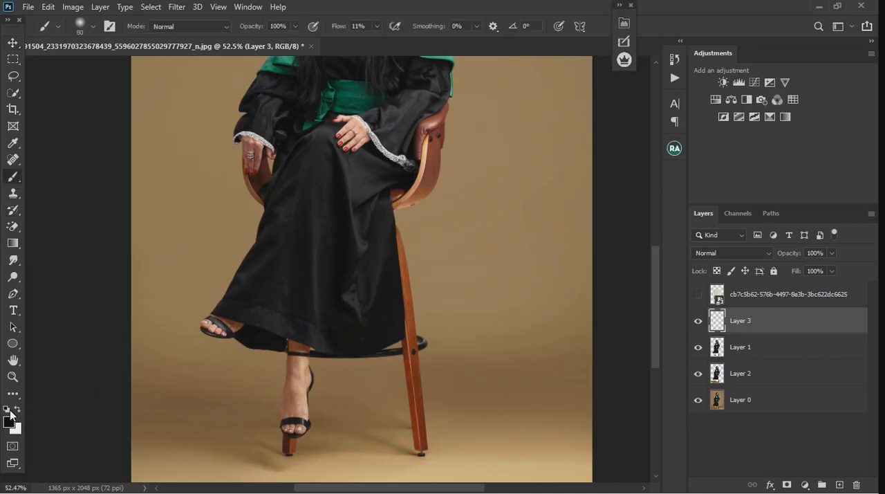
pyautogui.click(16, 409)
pyautogui.press('[')
pyautogui.press('[')
pyautogui.press('[')
pyautogui.press('[')
pyautogui.press('[')
pyautogui.press('[')
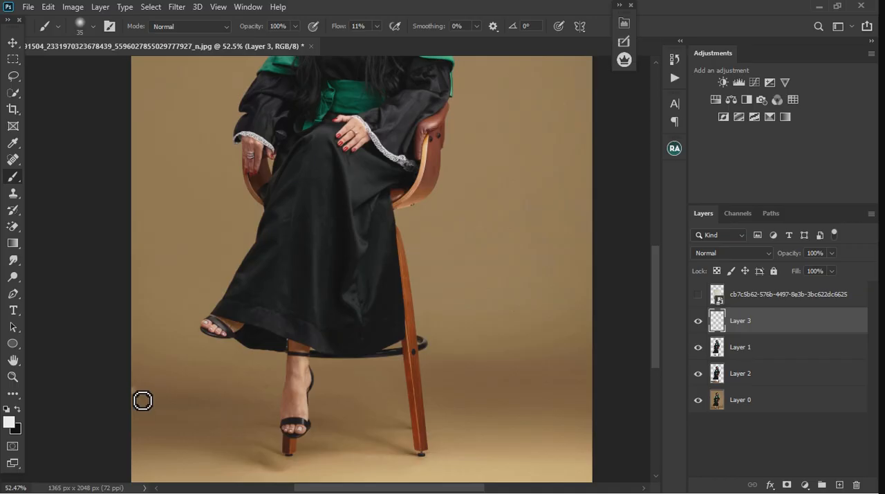
pyautogui.click(376, 27)
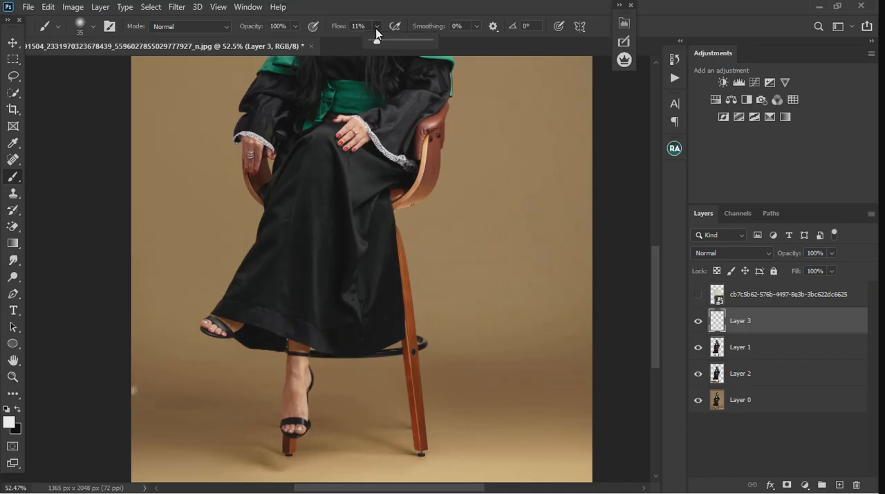
pyautogui.moveTo(377, 42); pyautogui.dragTo(432, 42)
# Paint a straight horizontal white line across the full width of the photo where the studio floor meets the backdrop.
pyautogui.click(135, 393)
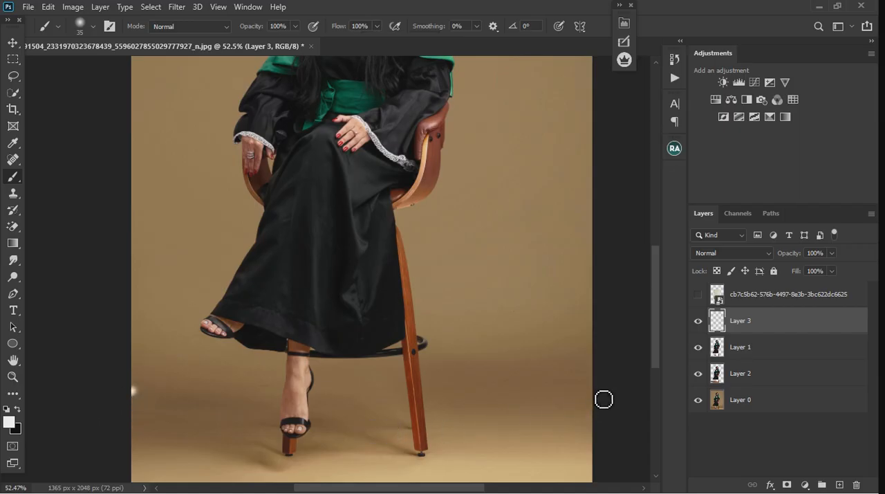
pyautogui.keyDown('shift'); pyautogui.click(604, 399); pyautogui.keyUp('shift')
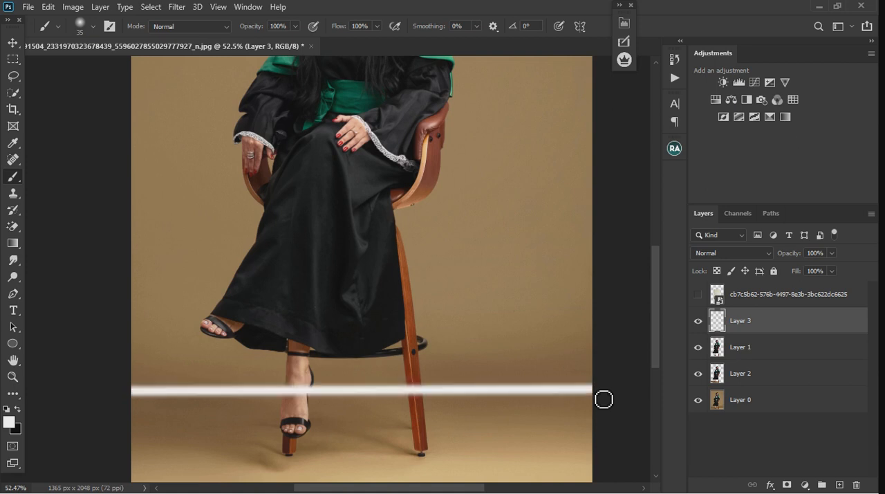
pyautogui.scroll(-2, 523, 385)
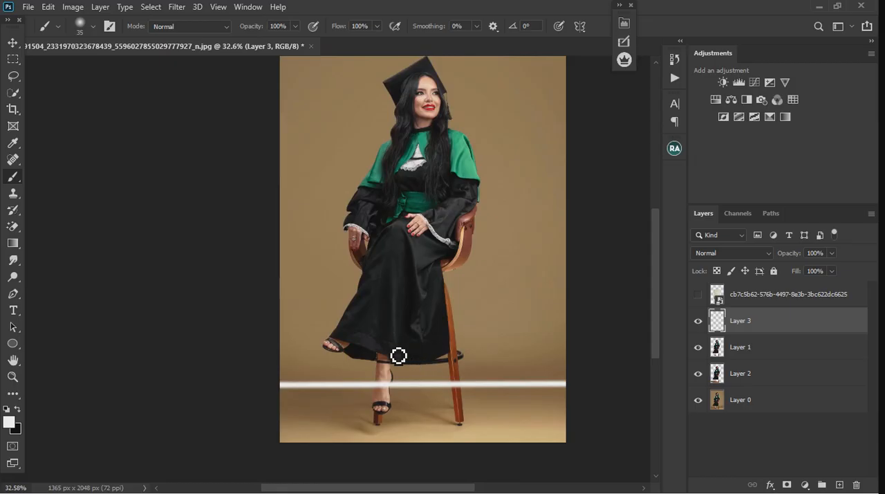
pyautogui.scroll(-1, 311, 340)
pyautogui.scroll(-1, 311, 340)
pyautogui.scroll(2, 280, 417)
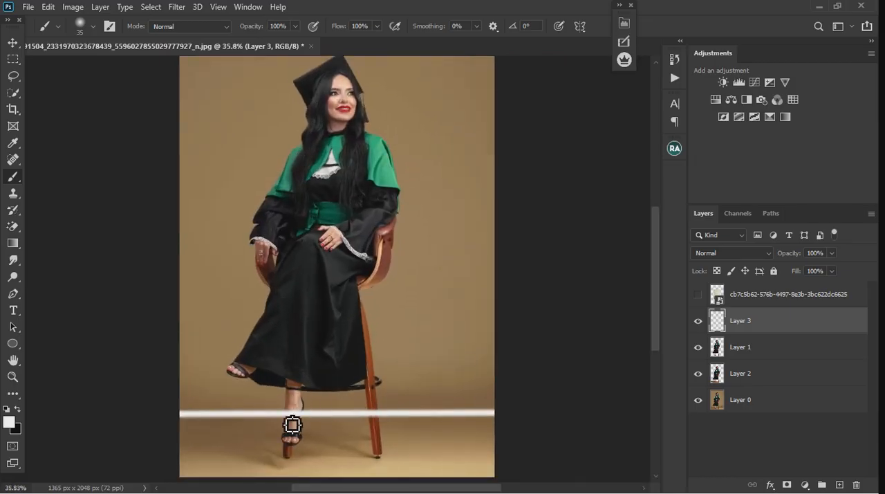
# Compare the photo with and without the white line, and examine the line's position against the studio floor edge.
pyautogui.click(698, 321)
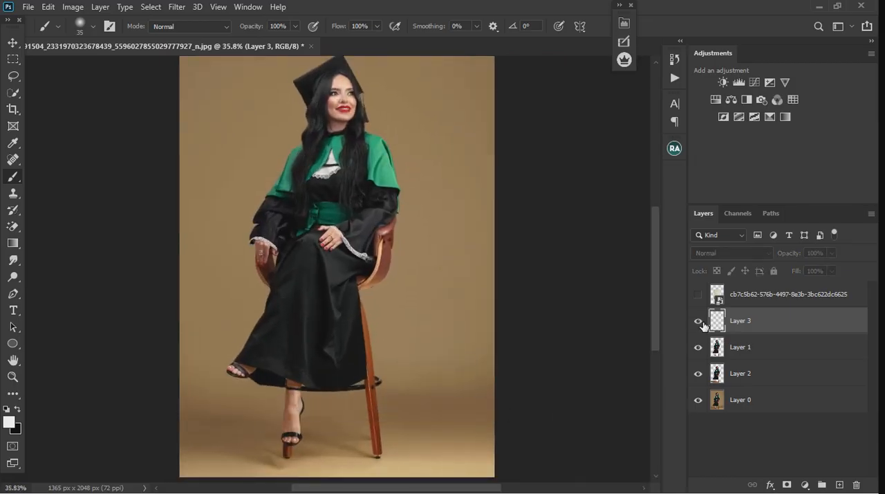
pyautogui.press('v')
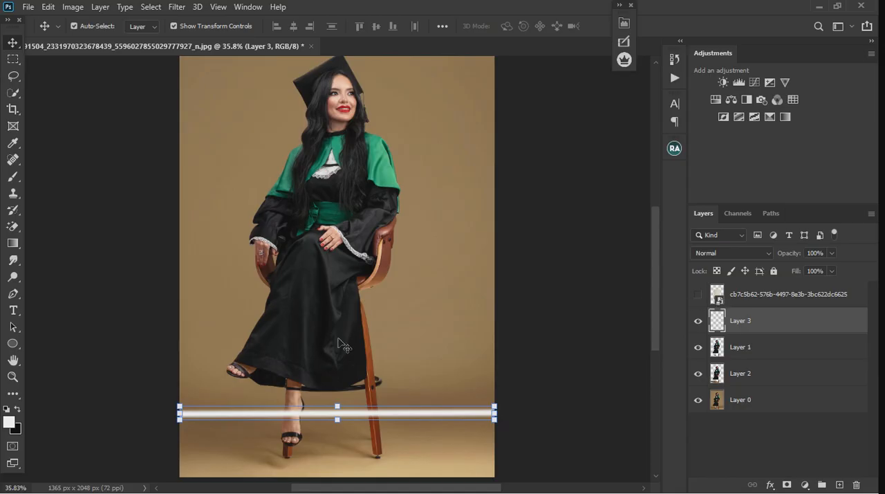
pyautogui.scroll(-2, 352, 366)
pyautogui.scroll(2, 374, 444)
pyautogui.scroll(1, 374, 446)
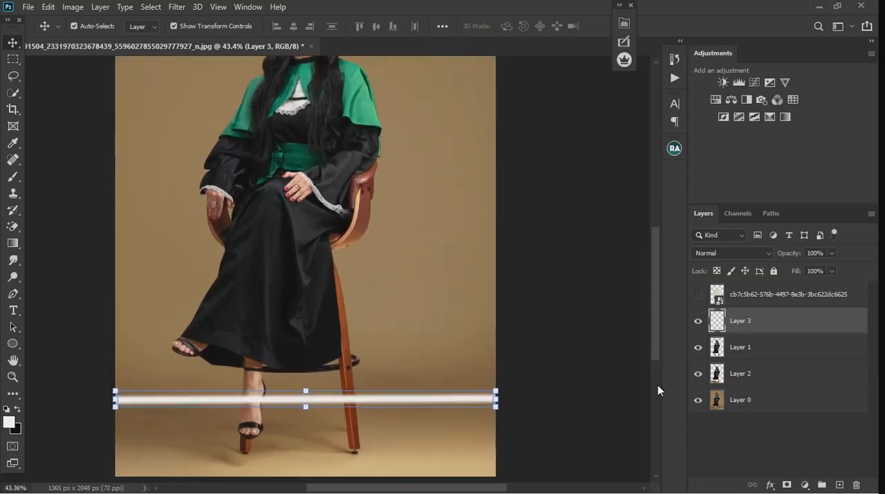
pyautogui.scroll(-1, 452, 314)
# Show the hidden background image with the vases and enlarge it proportionally to cover the photo.
pyautogui.click(782, 303)
pyautogui.click(698, 294)
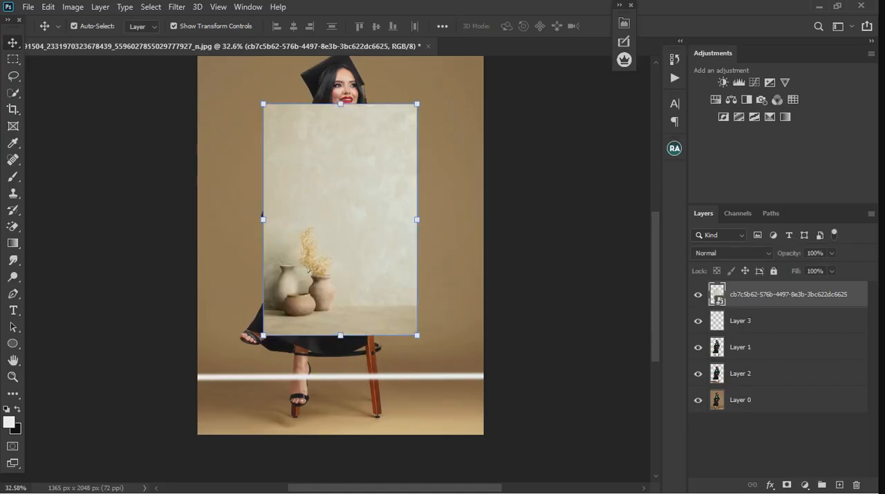
pyautogui.scroll(-1, 301, 160)
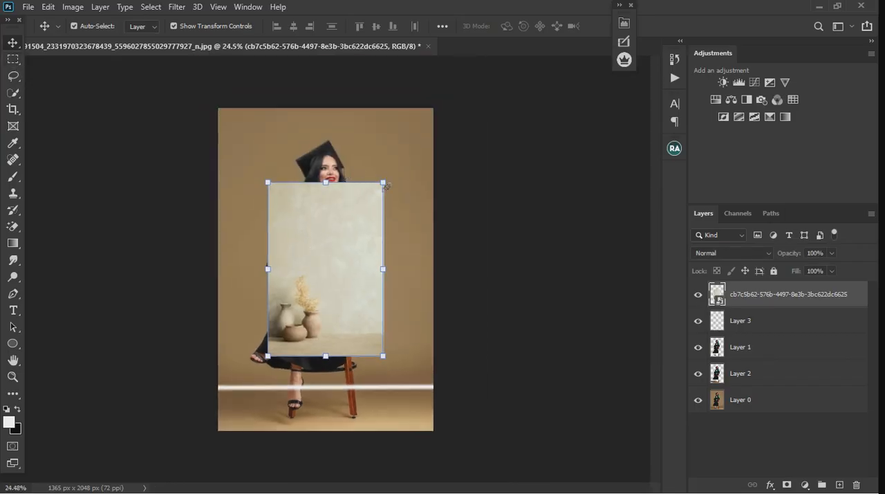
pyautogui.moveTo(384, 182); pyautogui.dragTo(438, 113)
pyautogui.press('alt')
# Move the vase background layer below Layer 1 so it sits behind the graduate cut-out.
pyautogui.click(18, 46)
pyautogui.moveTo(775, 303); pyautogui.dragTo(787, 358)
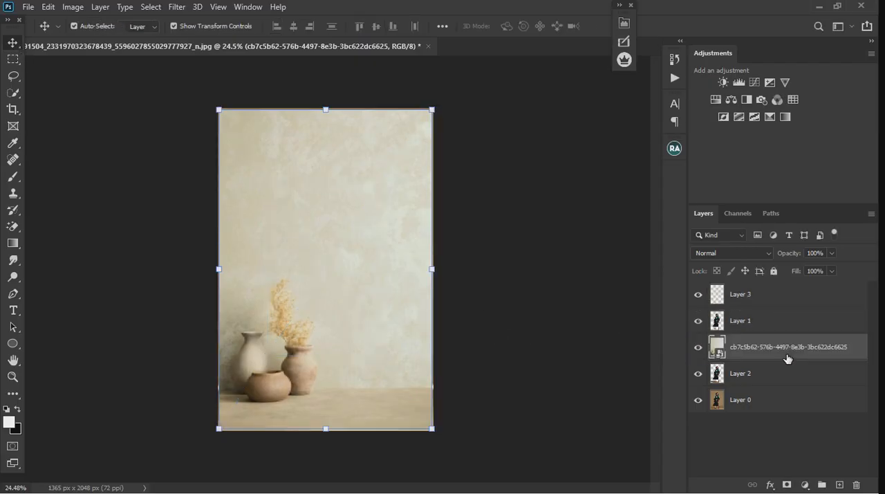
pyautogui.scroll(3, 336, 412)
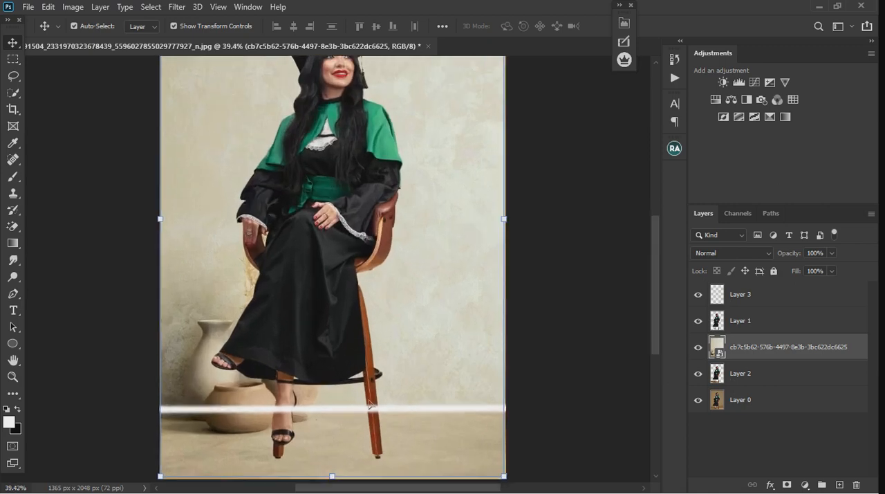
# Slide the vase background aside to line its floor edge up with the white line, and return it behind the graduate.
pyautogui.moveTo(427, 302); pyautogui.dragTo(653, 262)
pyautogui.scroll(2, 384, 441)
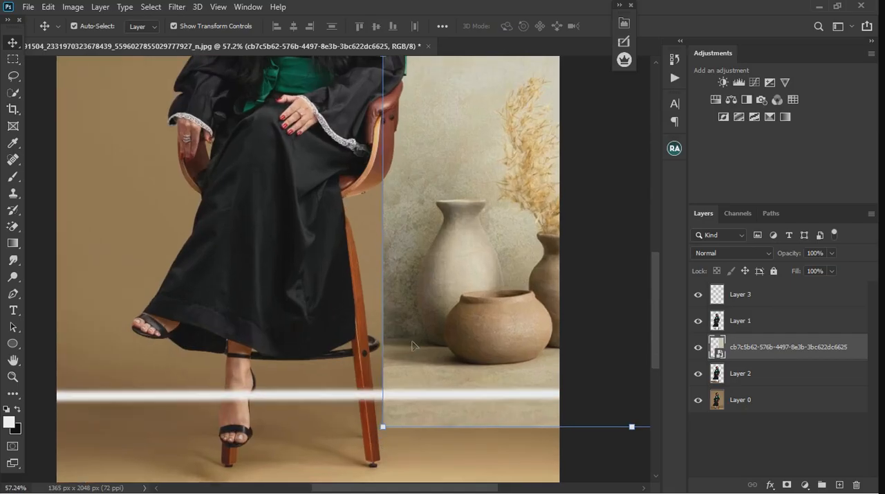
pyautogui.moveTo(439, 299); pyautogui.dragTo(448, 319)
pyautogui.scroll(-4, 415, 347)
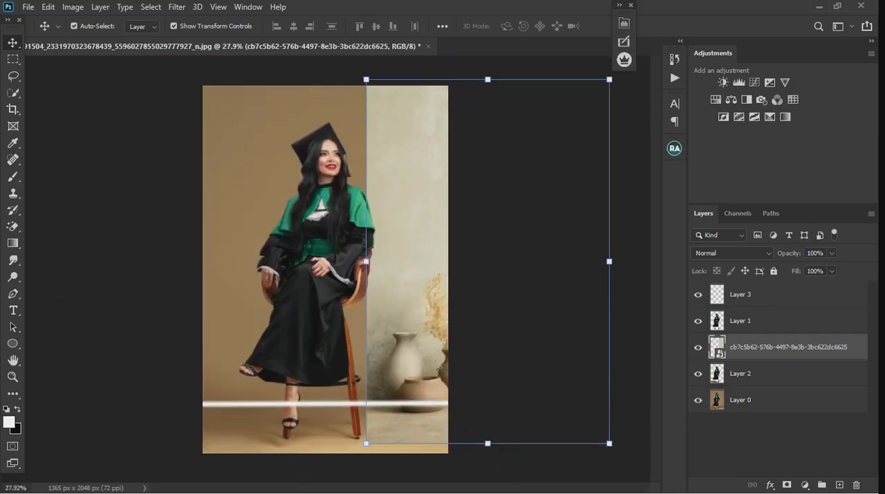
pyautogui.moveTo(424, 359); pyautogui.dragTo(265, 360)
# Nudge the vase background down until its floor edge meets the white line, and deselect the layer.
pyautogui.scroll(5, 387, 408)
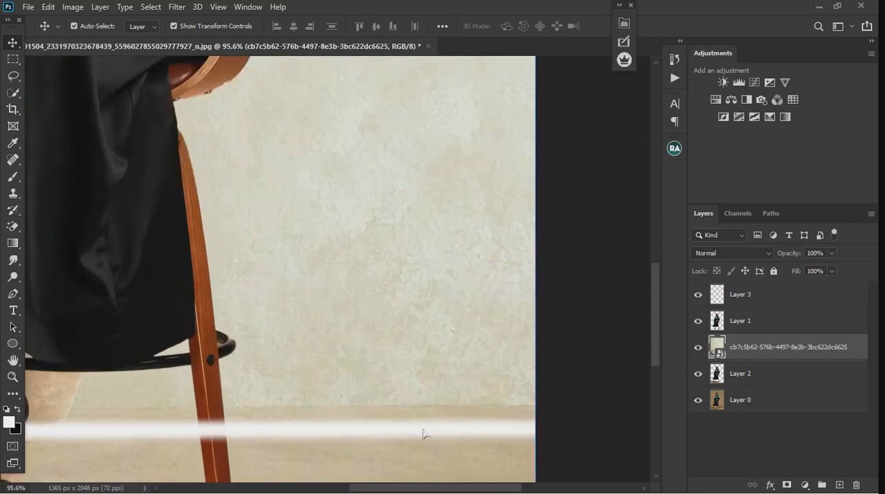
pyautogui.scroll(-4, 382, 412)
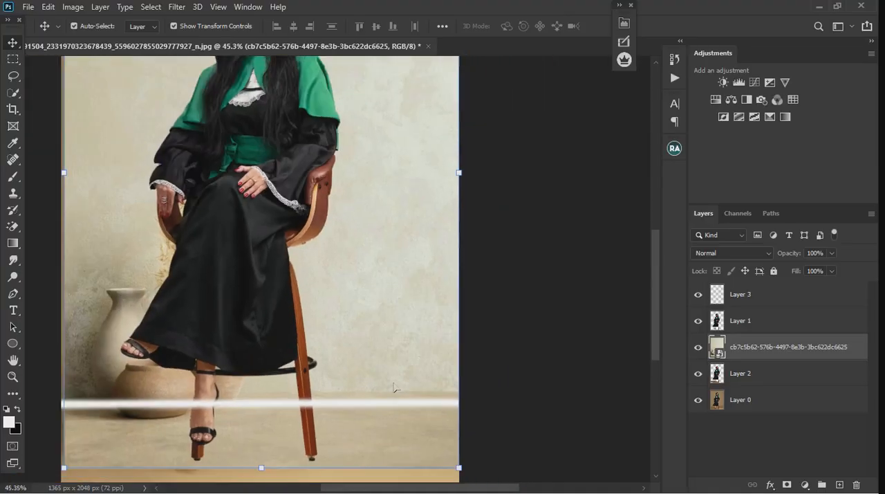
pyautogui.moveTo(382, 354); pyautogui.dragTo(379, 362)
pyautogui.scroll(-2, 379, 363)
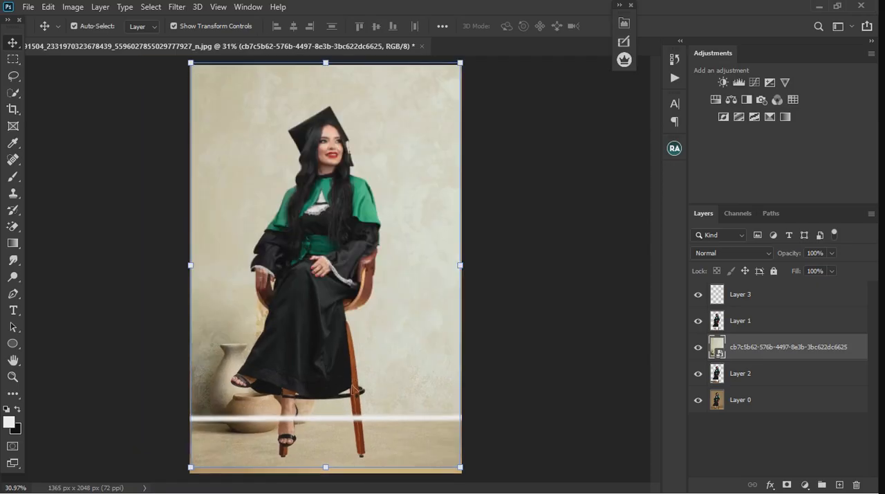
pyautogui.scroll(-2, 282, 316)
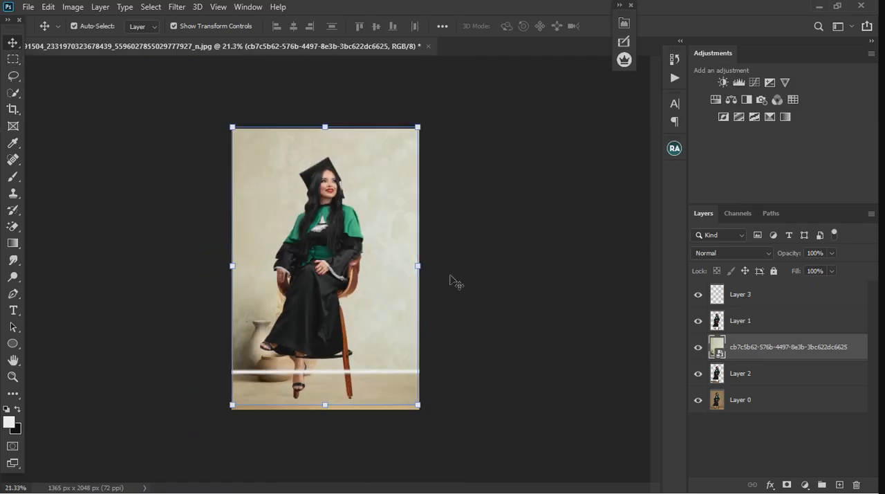
pyautogui.click(480, 300)
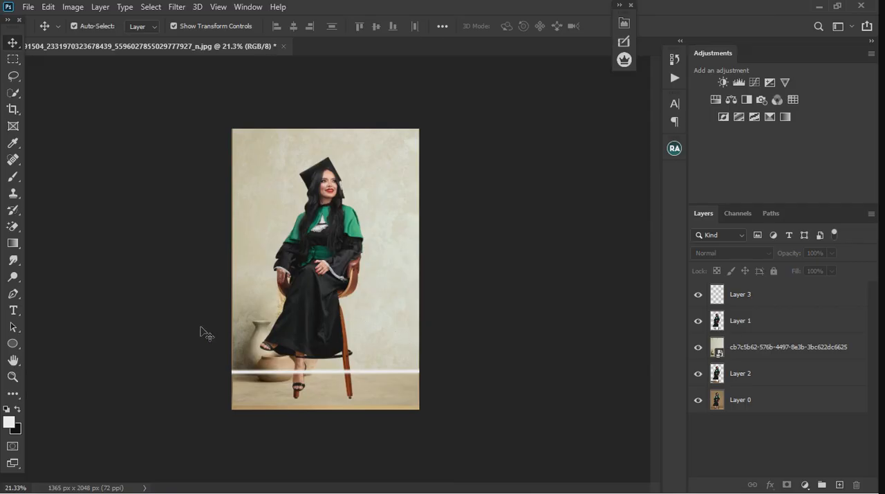
# Extend the canvas below the photo with the Crop tool, to about 1365 × 2235 px.
pyautogui.click(13, 109)
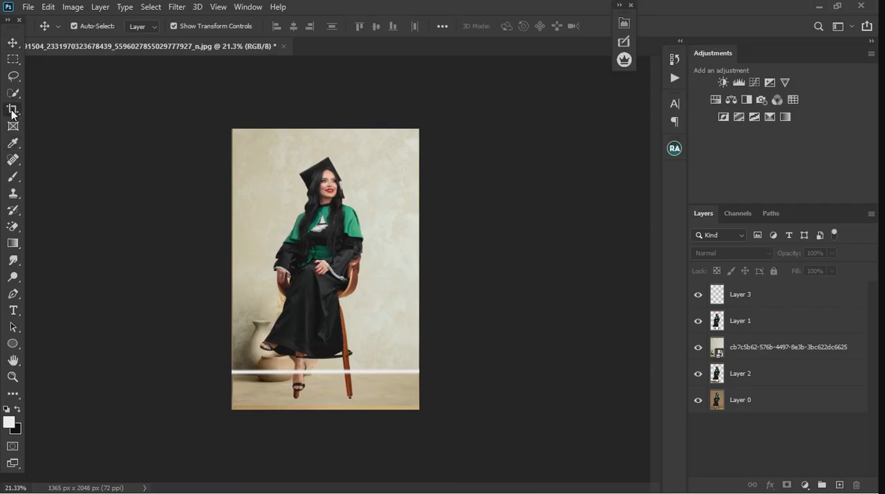
pyautogui.moveTo(429, 284)
pyautogui.mouseDown()
pyautogui.moveTo(470, 283)
pyautogui.moveTo(429, 283)
pyautogui.mouseUp()
pyautogui.moveTo(328, 419); pyautogui.dragTo(329, 431)
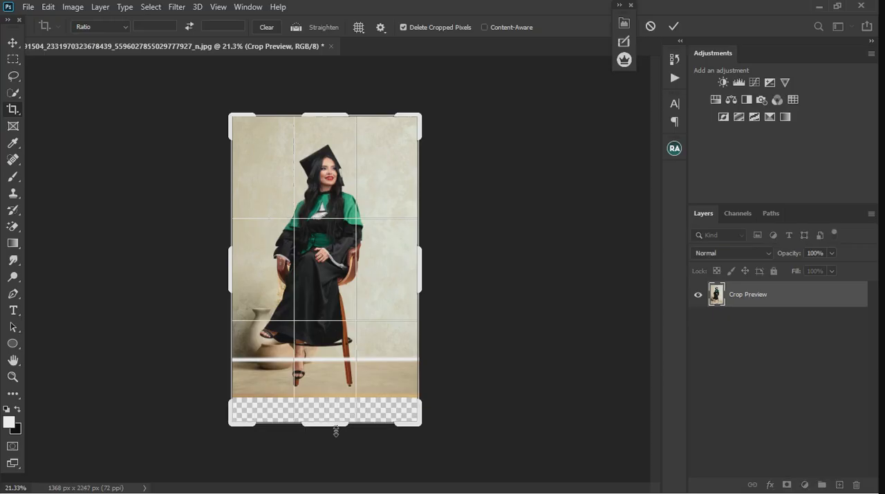
pyautogui.press('Escape')
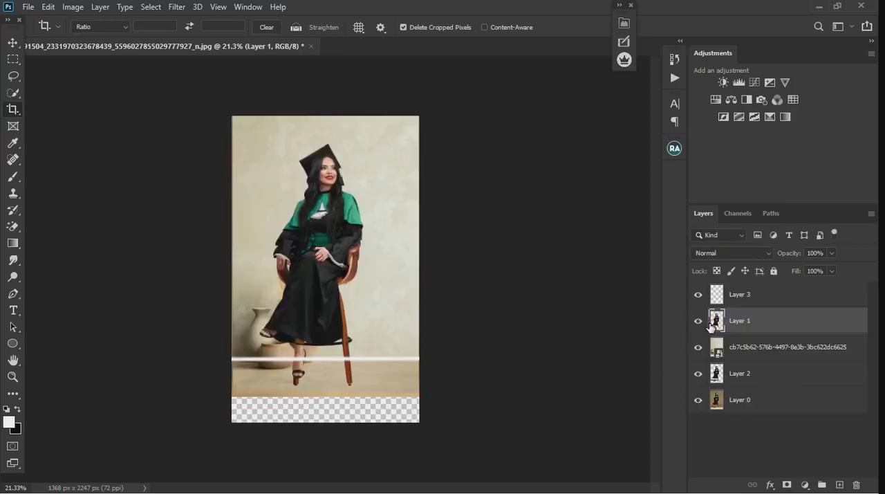
# Hide Layer 1 and Layer 2, and rasterize the vase background layer.
pyautogui.click(764, 358)
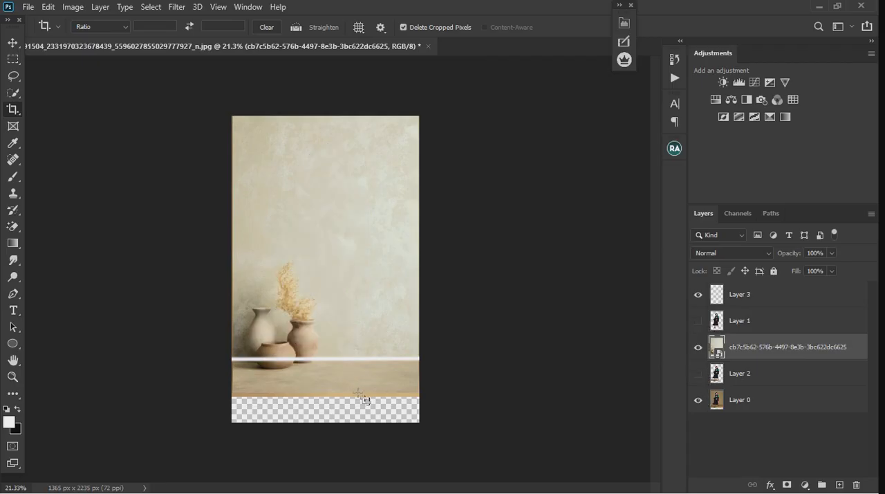
pyautogui.click(15, 46)
pyautogui.scroll(5, 324, 386)
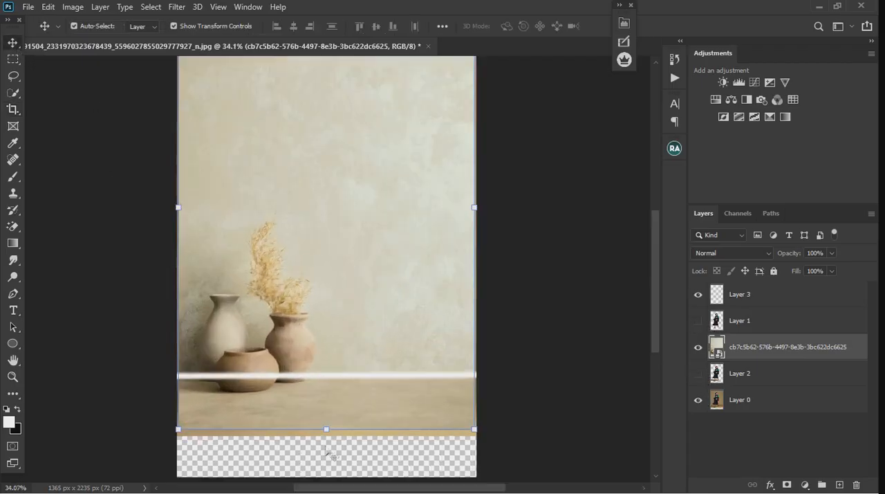
pyautogui.scroll(-2, 267, 453)
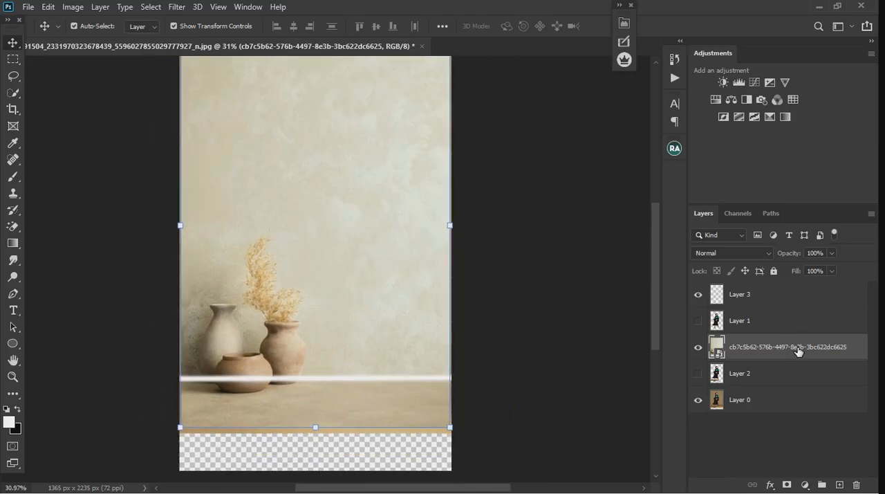
pyautogui.rightClick(799, 351)
pyautogui.click(664, 246)
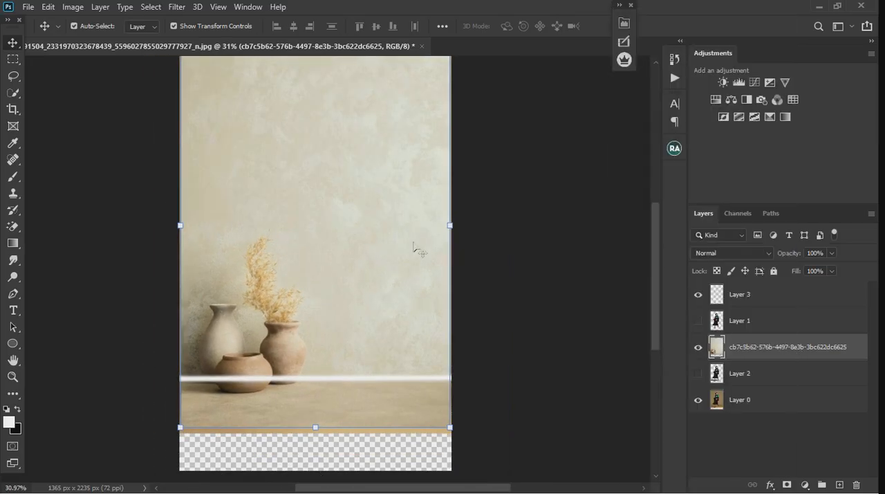
# Scale the vase background up to about 100.89% so it covers the full canvas width.
pyautogui.click(13, 109)
pyautogui.click(13, 42)
pyautogui.click(14, 58)
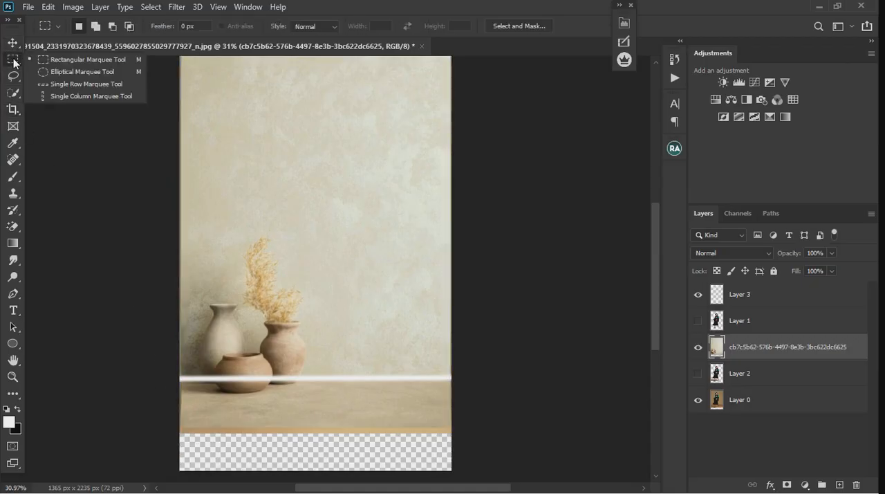
pyautogui.click(76, 60)
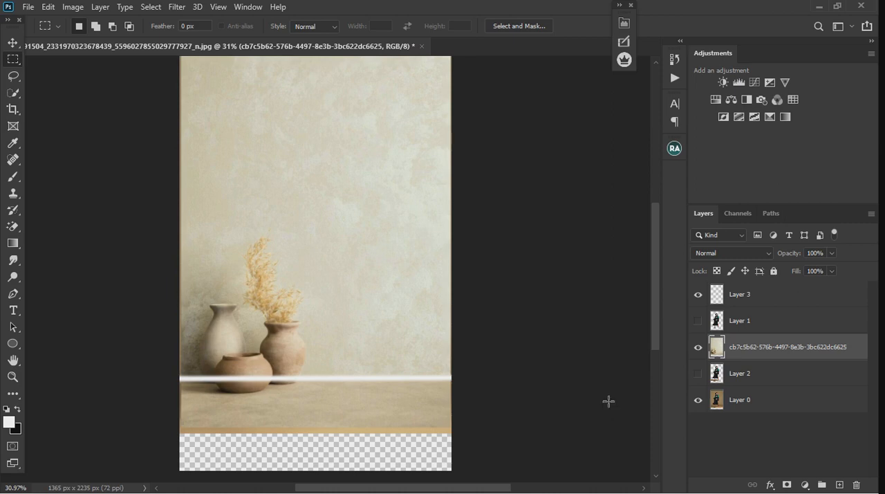
pyautogui.click(5, 45)
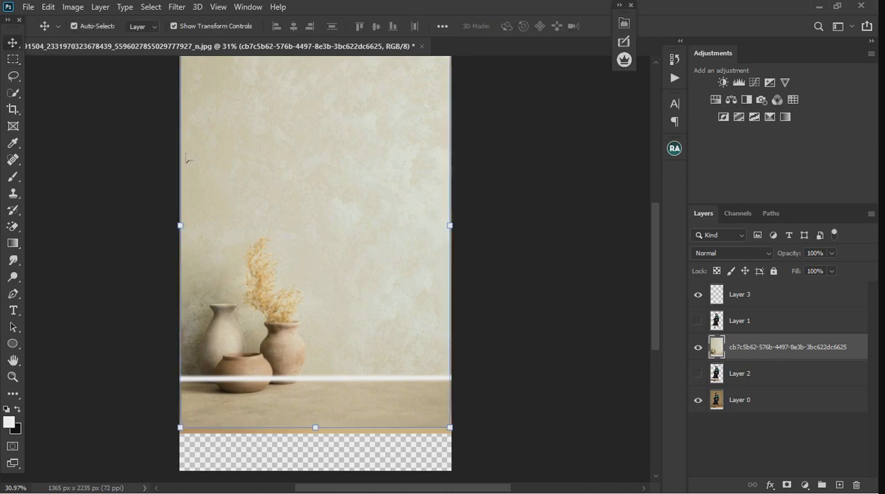
pyautogui.moveTo(183, 234); pyautogui.dragTo(181, 234)
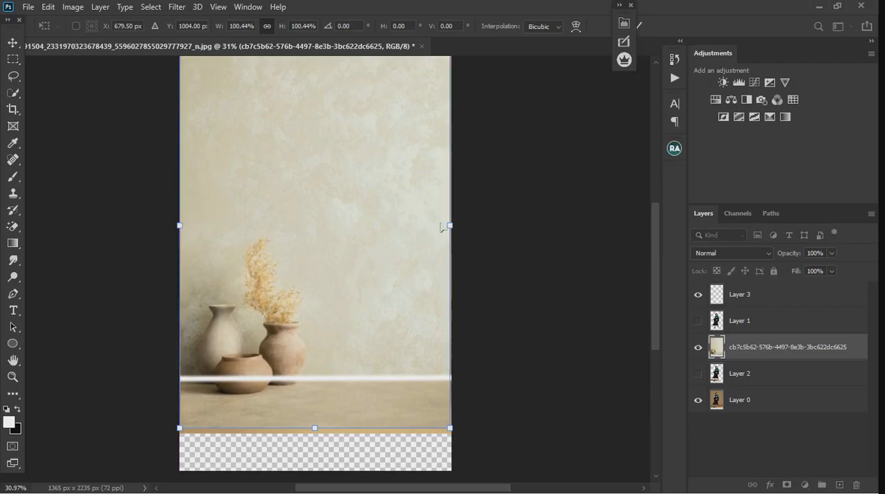
pyautogui.moveTo(461, 230); pyautogui.dragTo(468, 231)
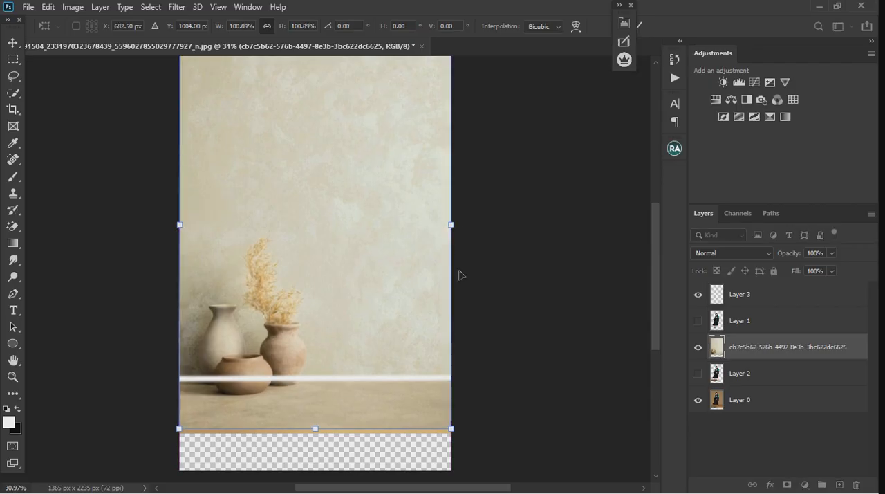
# Hide Layer 0, fill the empty strip below the floor with Content-Aware Fill using a slightly overlapping rectangular selection, and deselect.
pyautogui.click(13, 60)
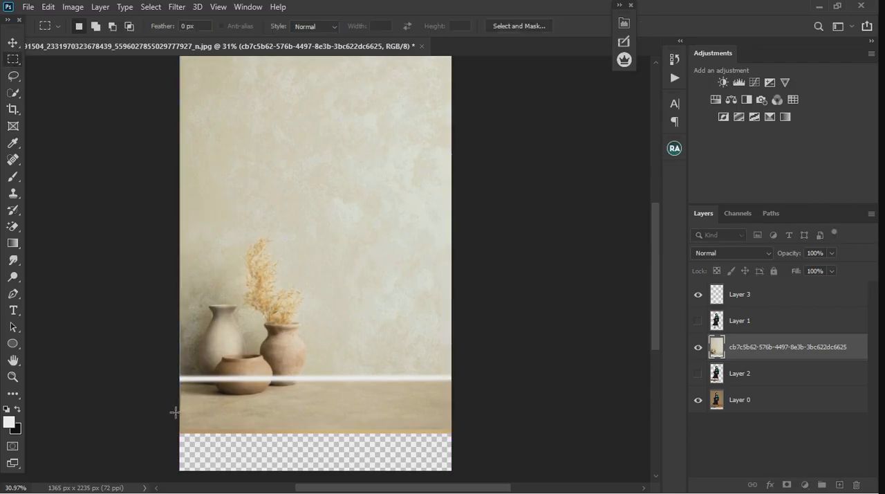
pyautogui.moveTo(178, 415); pyautogui.dragTo(511, 479)
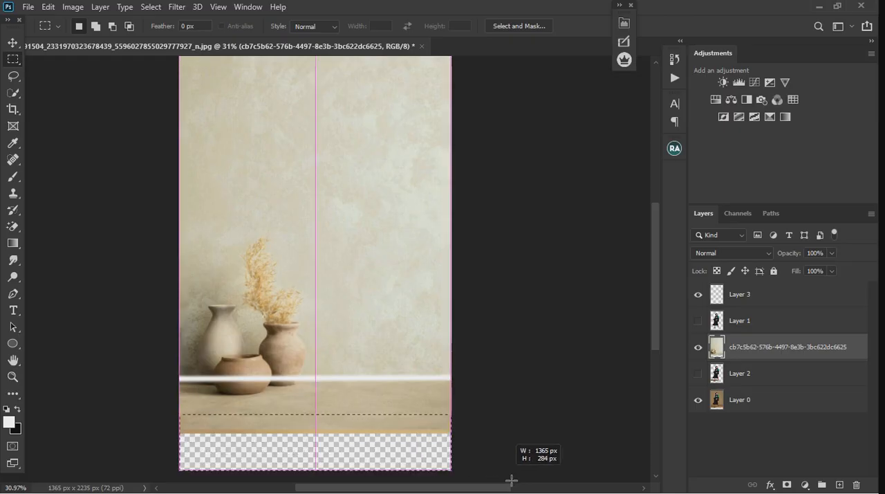
pyautogui.click(697, 400)
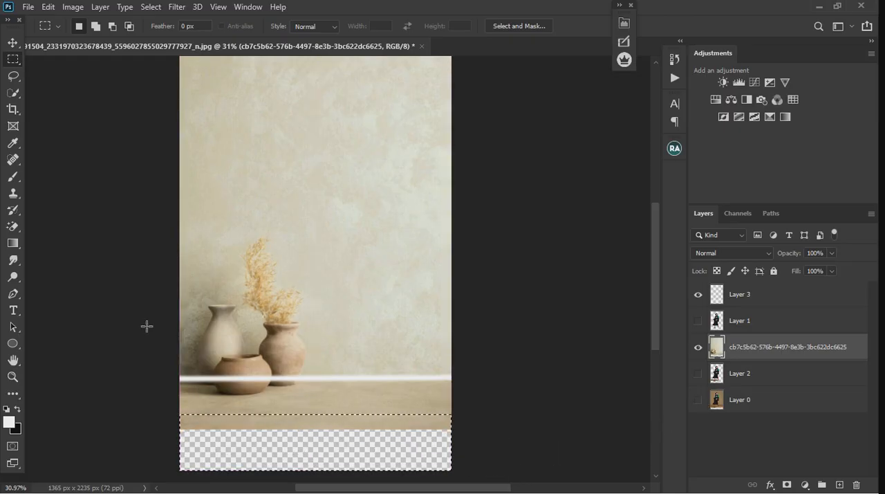
pyautogui.click(48, 7)
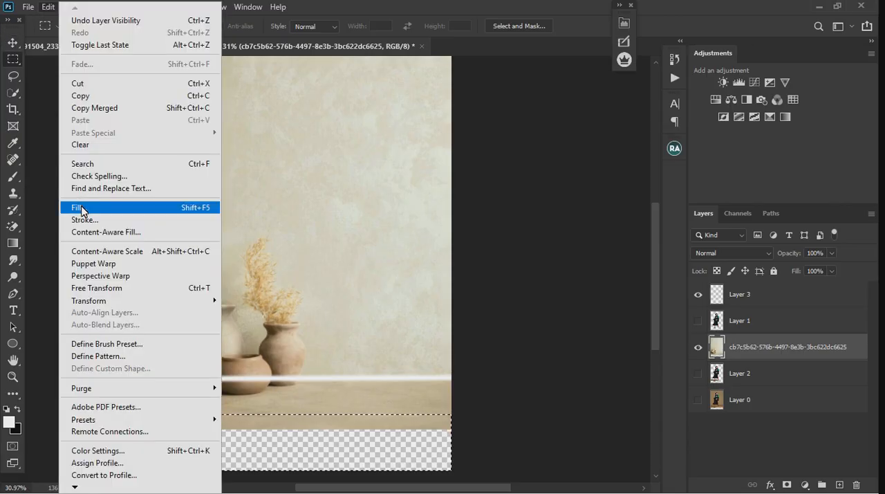
pyautogui.click(80, 206)
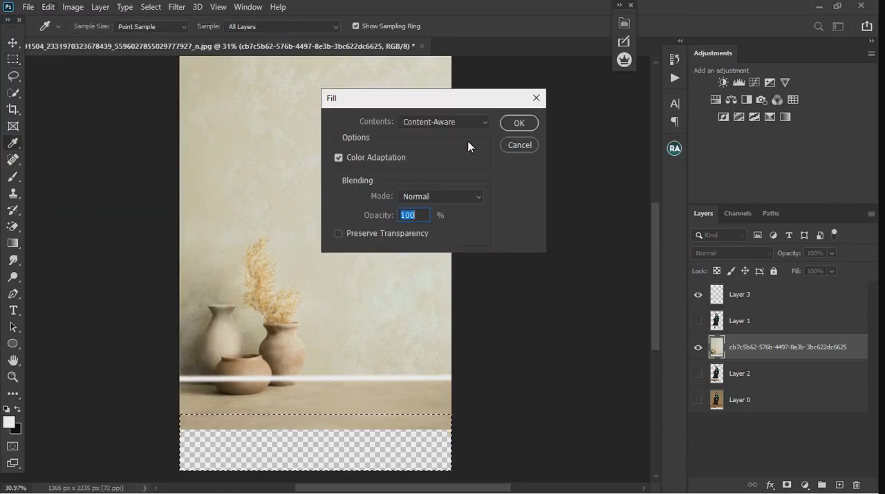
pyautogui.click(519, 123)
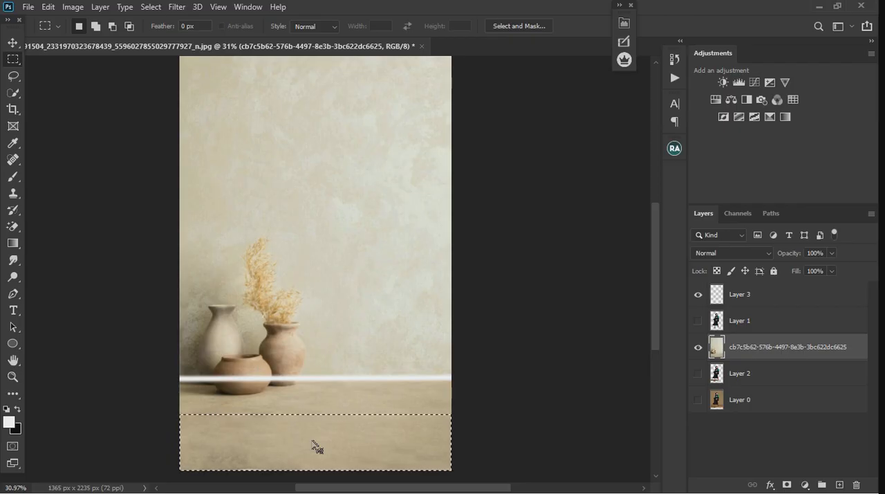
pyautogui.hotkey('ctrl', 'd')
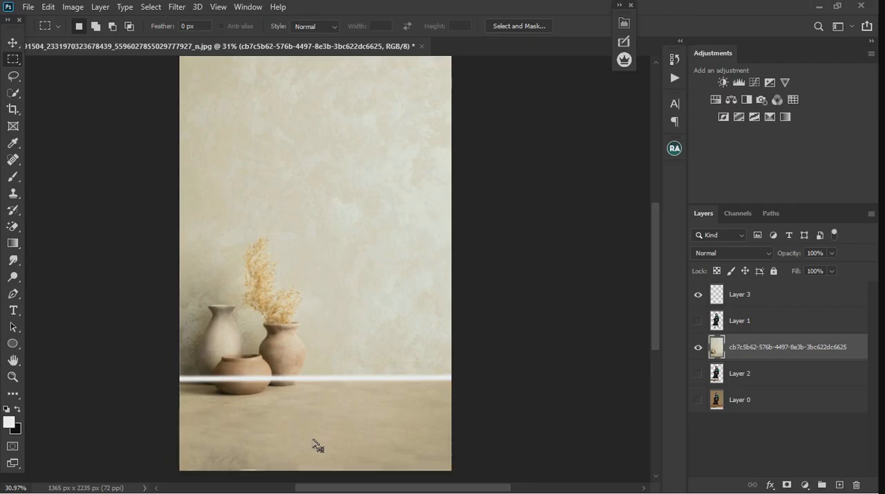
# Extend the canvas to the right of the photo with the Crop tool, to about 2059 × 2235 px.
pyautogui.click(12, 108)
pyautogui.hotkey('ctrl', '-')
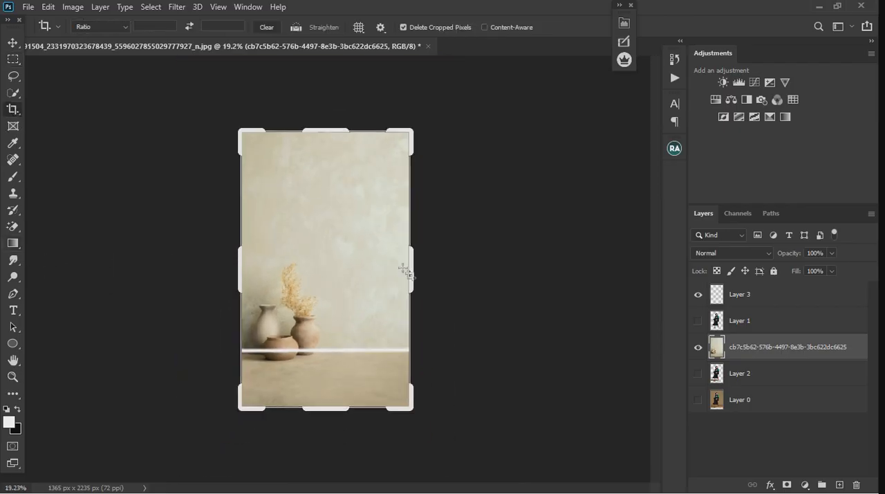
pyautogui.moveTo(408, 272); pyautogui.dragTo(459, 277)
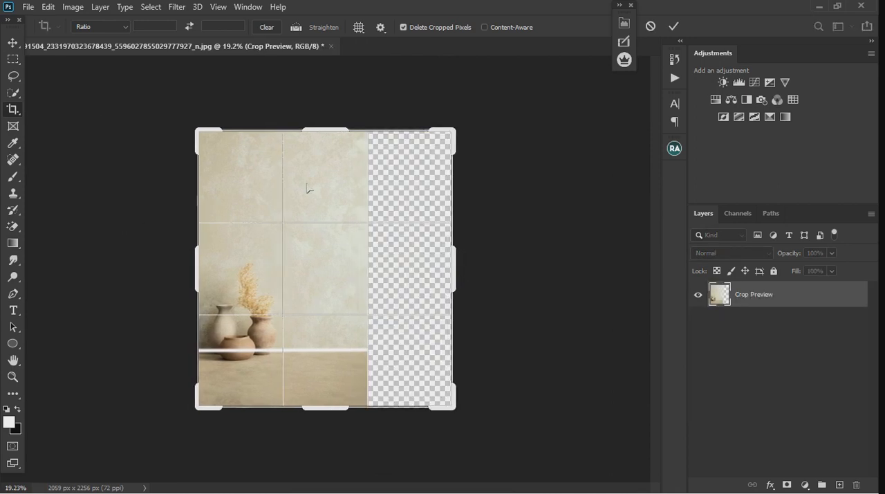
pyautogui.click(674, 26)
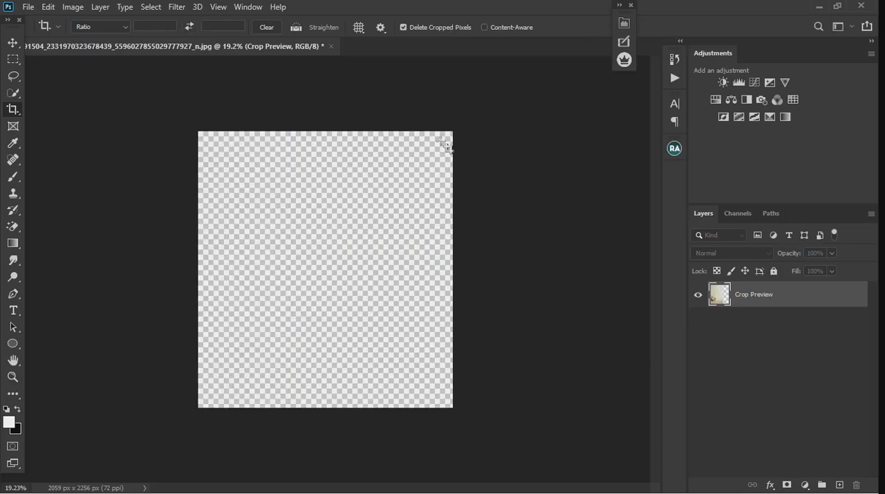
# Hide Layer 3, fill the empty area beside the wall with Content-Aware Fill using an overlapping rectangular selection, and deselect.
pyautogui.click(14, 59)
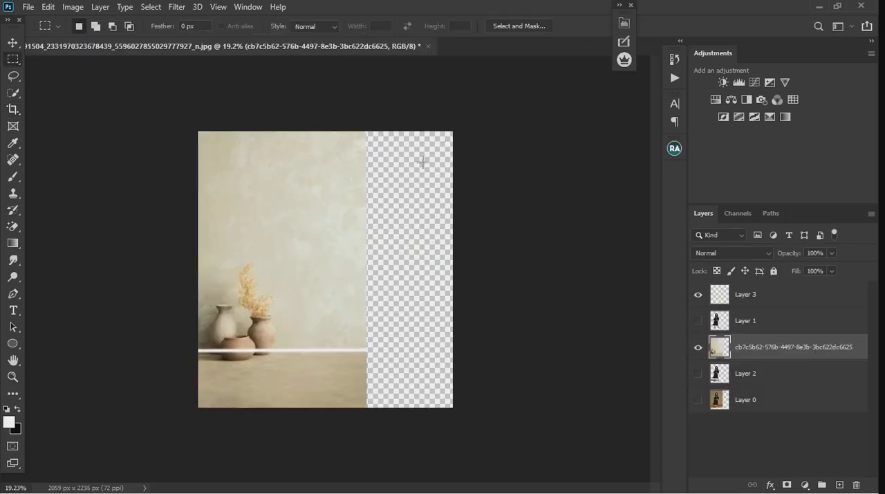
pyautogui.moveTo(356, 129); pyautogui.dragTo(502, 418)
pyautogui.click(698, 295)
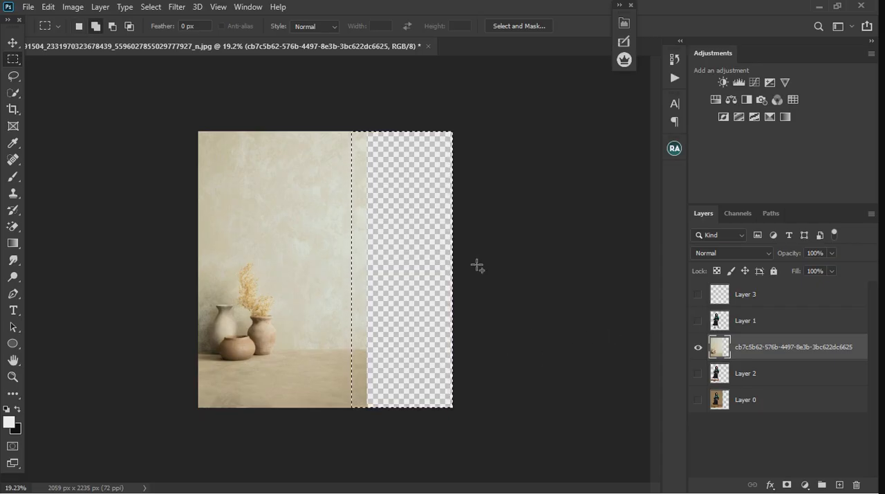
pyautogui.hotkey('shift', 'BackSpace')
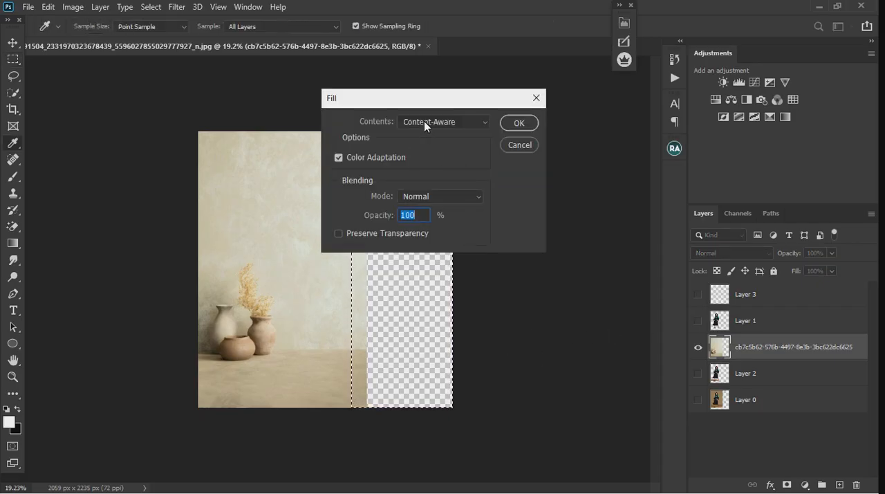
pyautogui.click(518, 123)
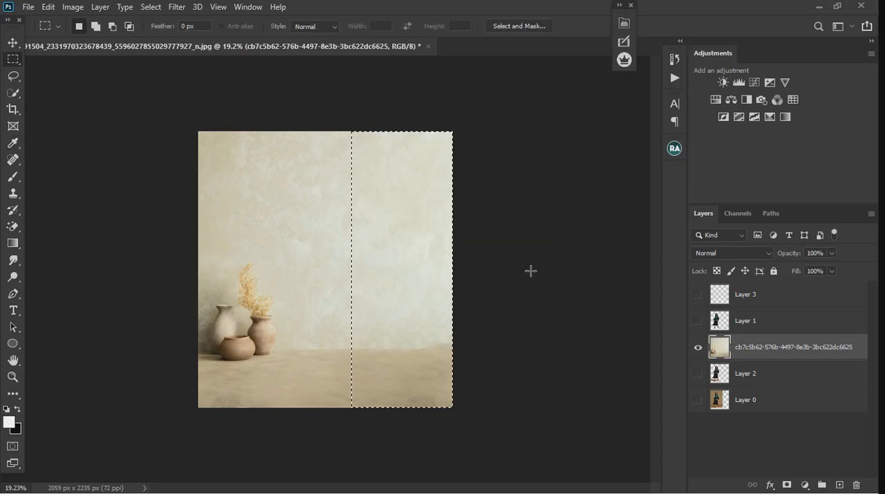
pyautogui.scroll(8, 423, 398)
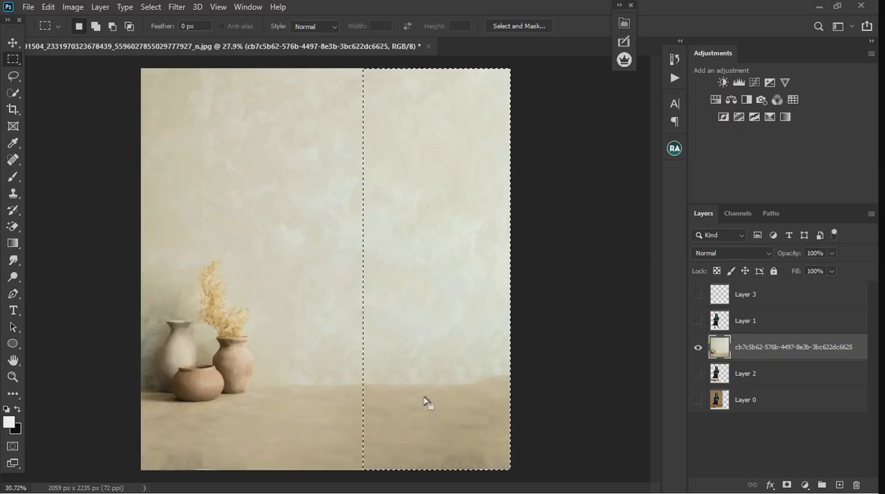
pyautogui.click(463, 363)
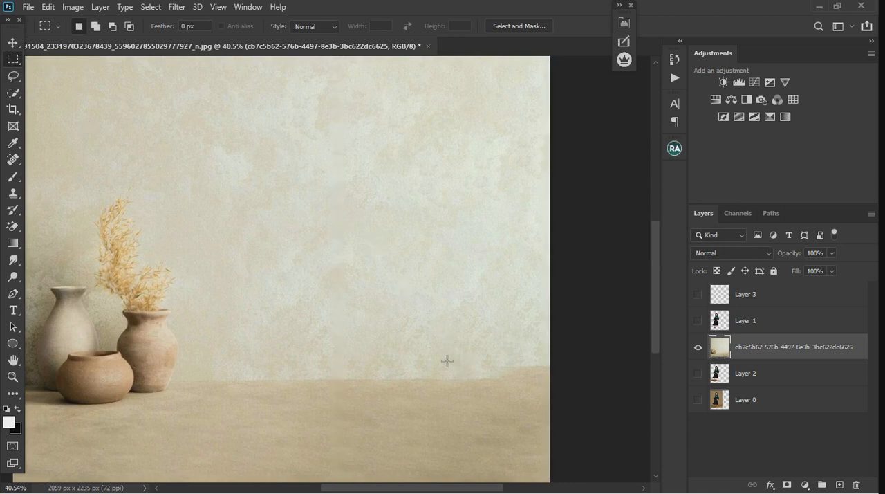
# Straighten the uneven floor edge at the background's far right by patching it with the neighbouring floor line, and deselect.
pyautogui.moveTo(470, 356); pyautogui.dragTo(591, 397)
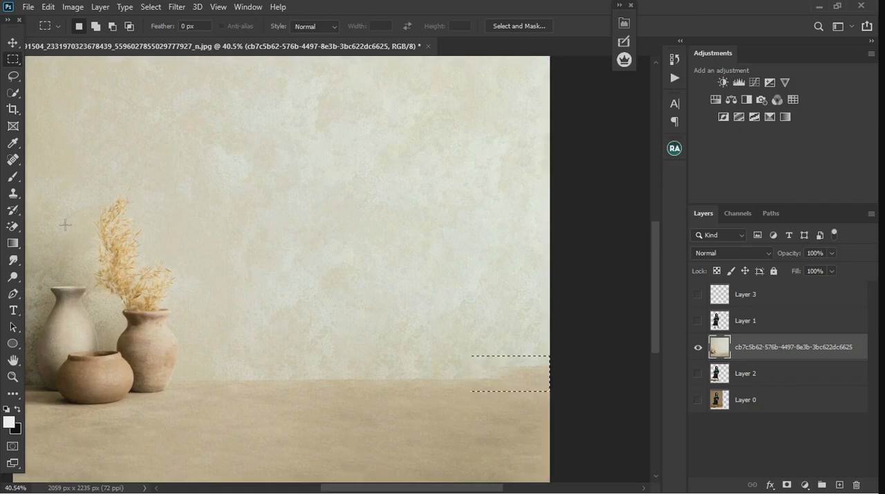
pyautogui.rightClick(10, 159)
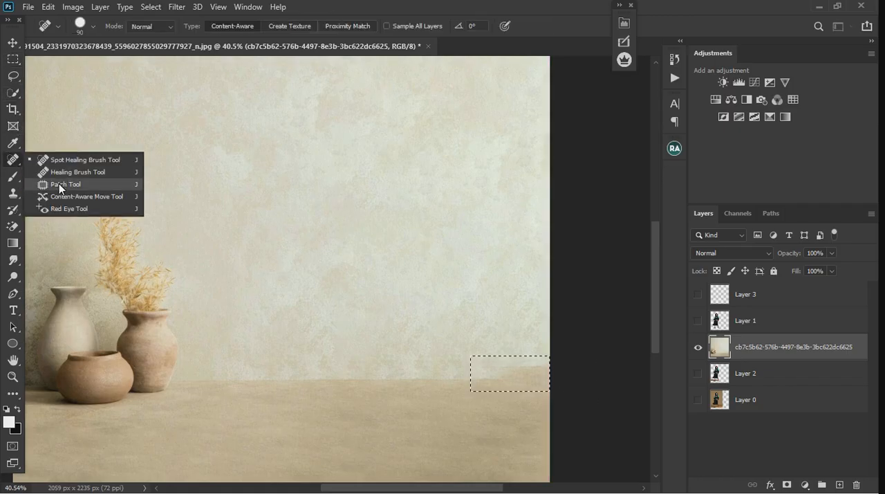
pyautogui.click(59, 184)
pyautogui.moveTo(508, 382); pyautogui.dragTo(430, 380)
pyautogui.click(610, 354)
# Patch the dark smudge in the floor's lower right corner with the Patch tool, and deselect.
pyautogui.scroll(-6, 401, 284)
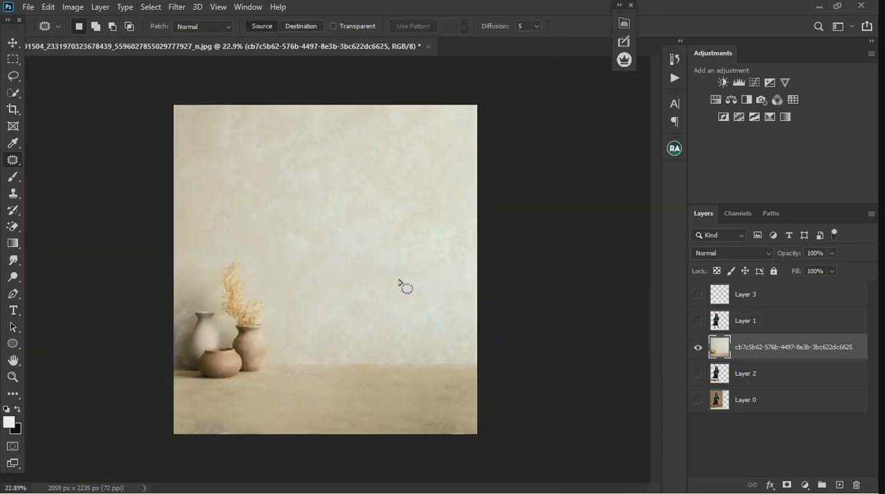
pyautogui.moveTo(464, 423)
pyautogui.mouseDown()
pyautogui.moveTo(427, 420)
pyautogui.moveTo(423, 434)
pyautogui.moveTo(462, 434)
pyautogui.moveTo(444, 408)
pyautogui.mouseUp()
pyautogui.click(484, 386)
pyautogui.hotkey('ctrl', '0')
# Show Layer 1 and Layer 2 again and select both graduate layers together.
pyautogui.click(698, 321)
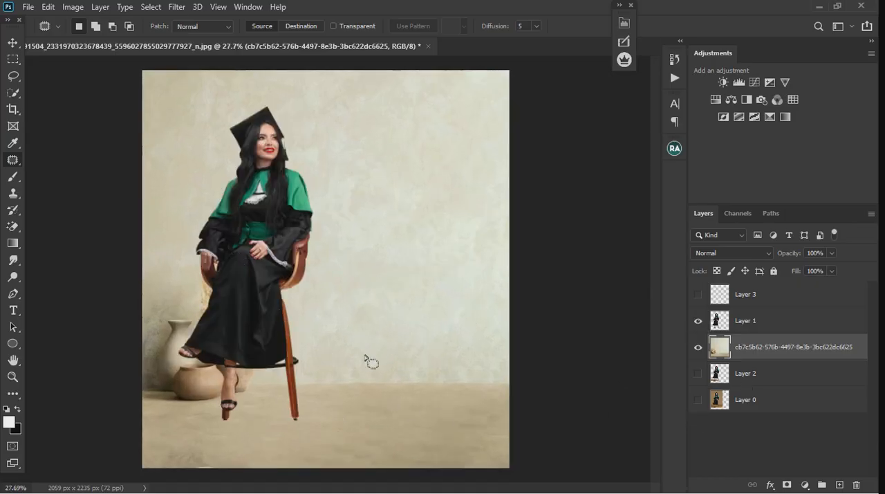
pyautogui.click(12, 43)
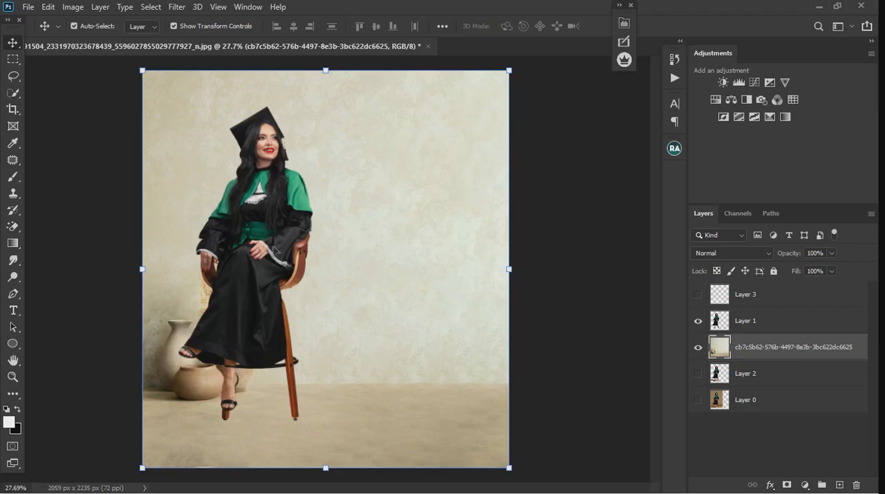
pyautogui.click(698, 373)
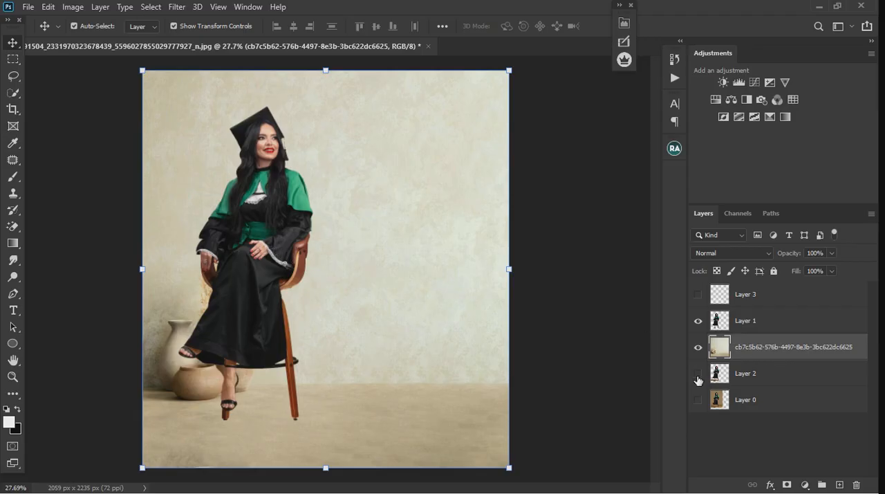
pyautogui.click(777, 378)
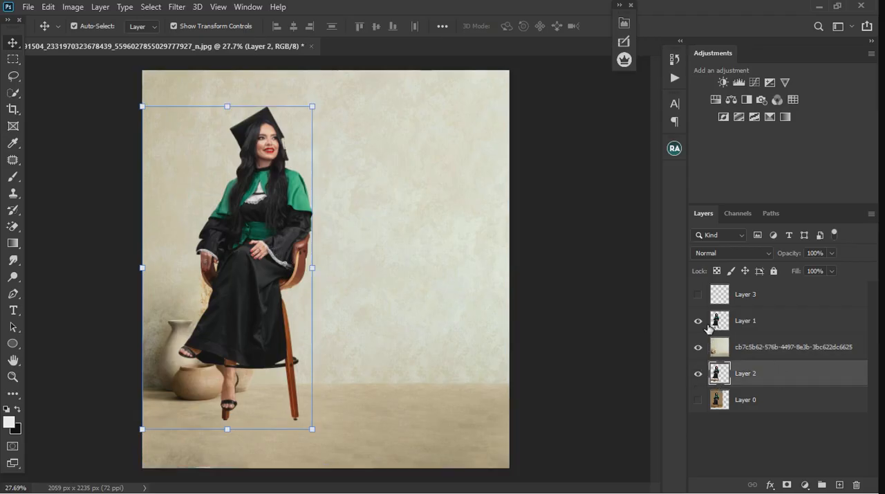
pyautogui.click(698, 321)
pyautogui.keyDown('ctrl'); pyautogui.click(776, 329); pyautogui.keyUp('ctrl')
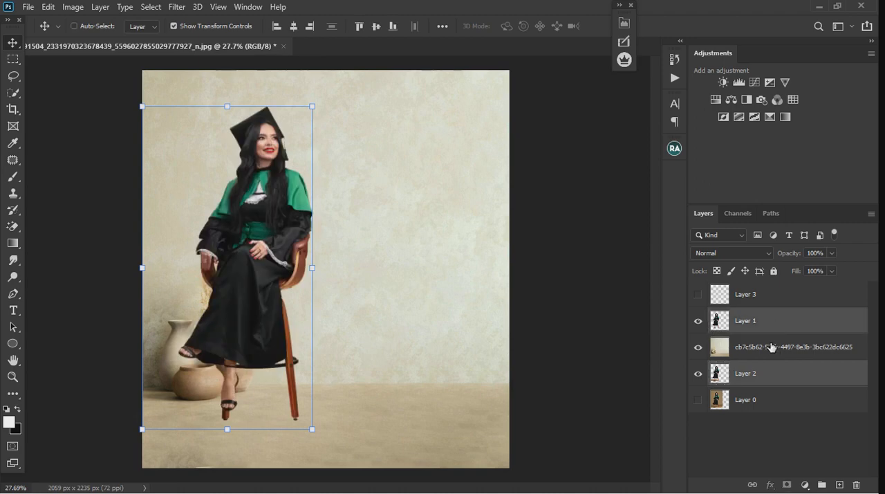
# Move both graduate layers right and down to the middle of the floor beside the vases, and deselect them.
pyautogui.moveTo(249, 281); pyautogui.dragTo(325, 304)
pyautogui.scroll(-1, 336, 338)
pyautogui.scroll(1, 349, 411)
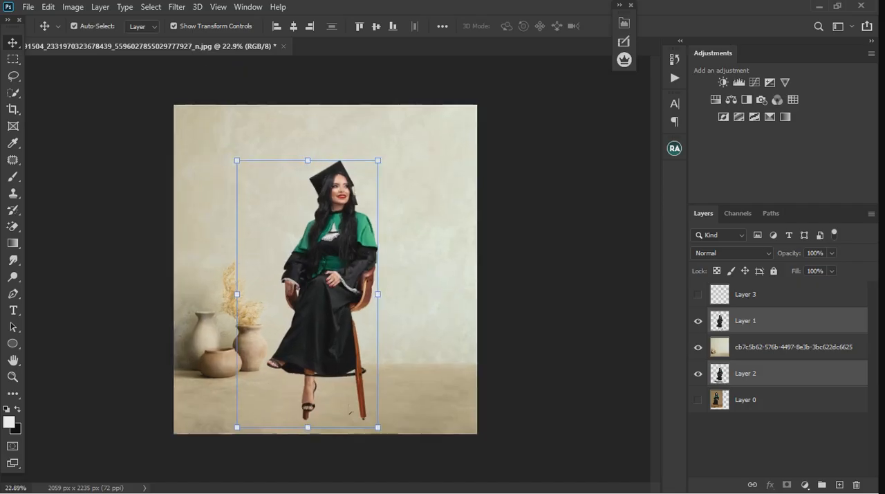
pyautogui.scroll(2, 344, 409)
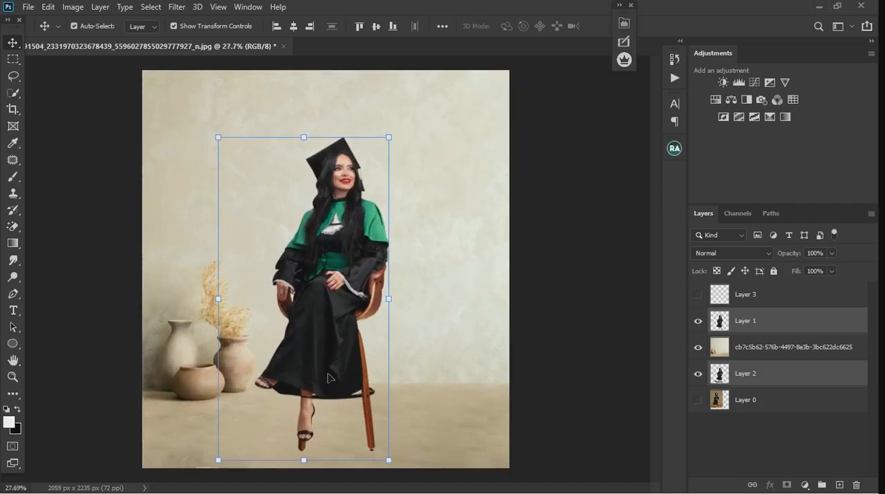
pyautogui.moveTo(326, 355); pyautogui.dragTo(331, 354)
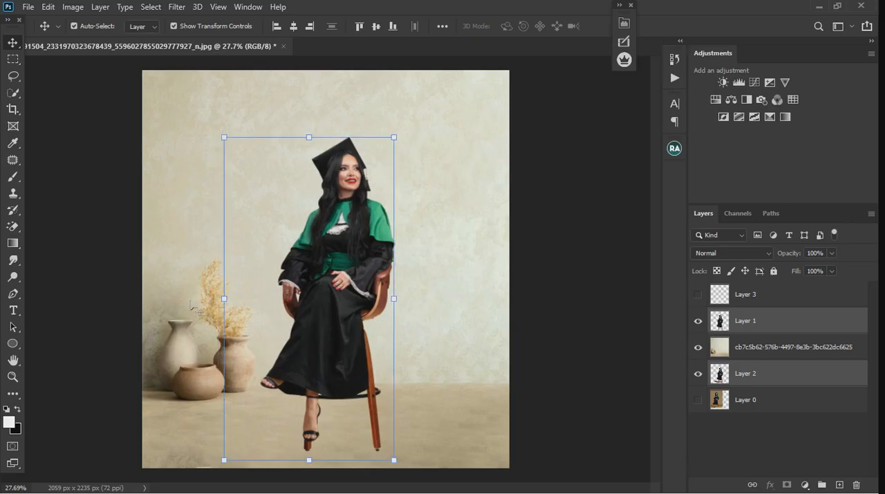
pyautogui.scroll(-4, 244, 185)
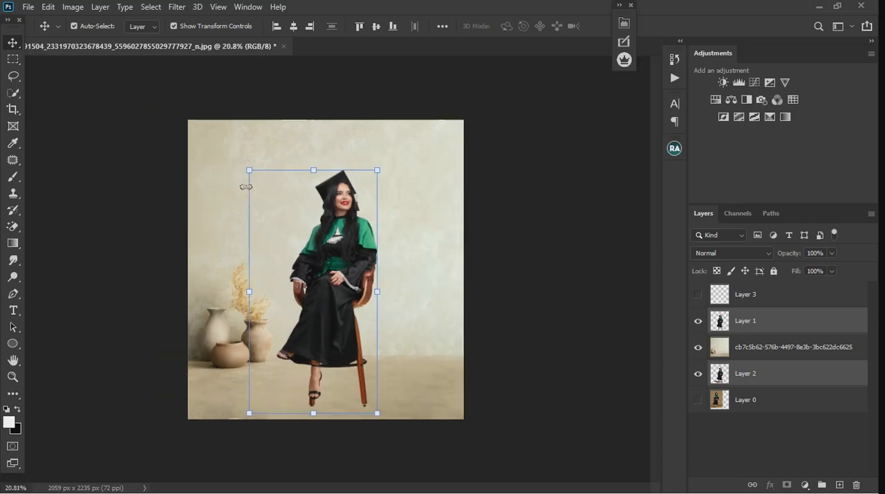
pyautogui.click(534, 316)
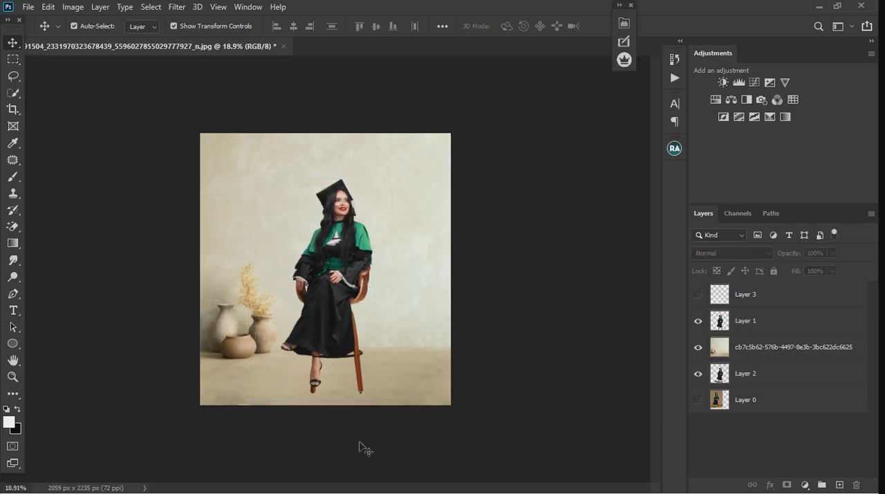
# Check Layer 2's floor shadow with the vase background hidden, show the background again, and move Layer 2 above it.
pyautogui.scroll(6, 359, 443)
pyautogui.click(760, 376)
pyautogui.click(700, 347)
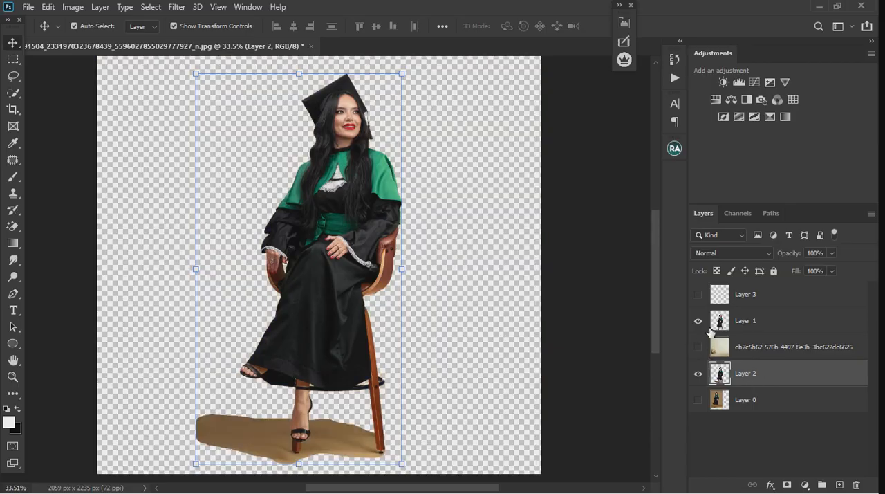
pyautogui.click(698, 320)
pyautogui.click(698, 346)
pyautogui.moveTo(770, 378); pyautogui.dragTo(757, 354)
# Rename Layer 2 as shadows.
pyautogui.doubleClick(752, 353)
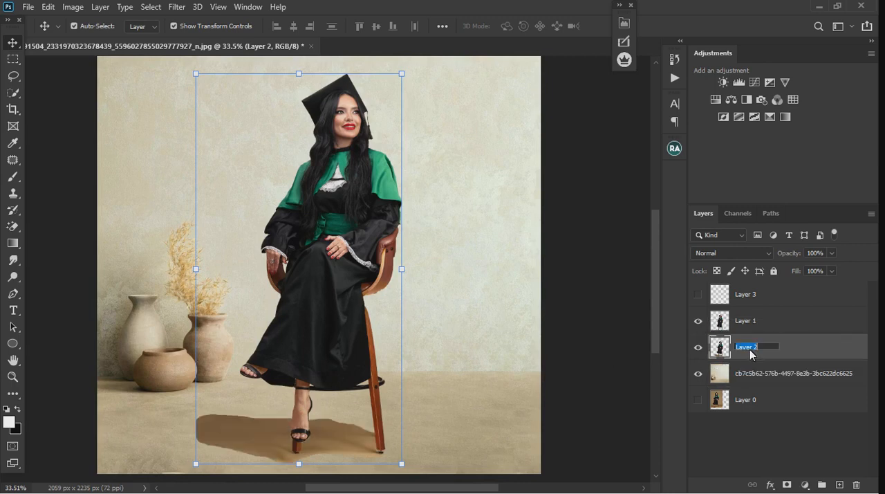
pyautogui.write('shadows')
pyautogui.press('Return')
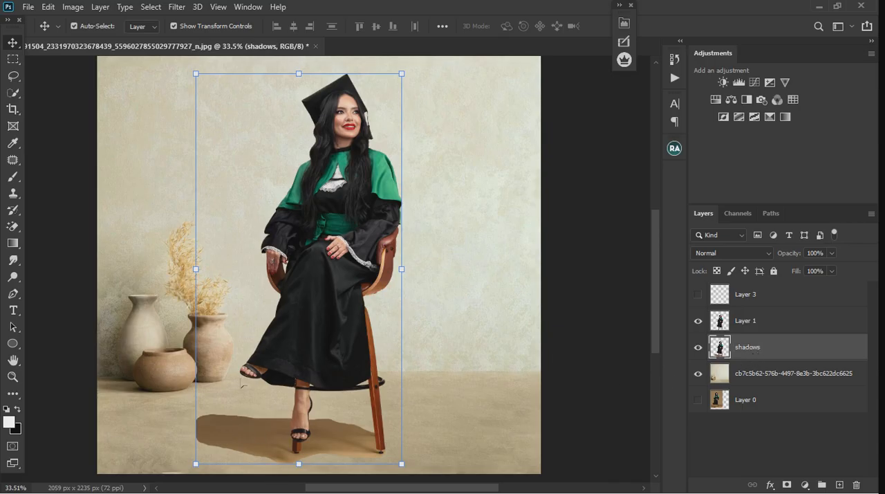
# Add a Curves adjustment clipped to the shadows layer and raise its midtones strongly to brighten the floor shadow.
pyautogui.scroll(-3, 239, 288)
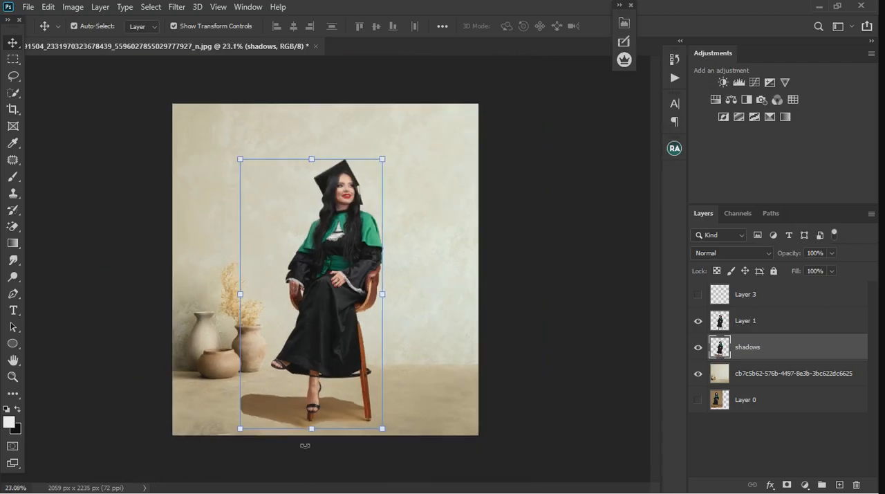
pyautogui.scroll(2, 239, 289)
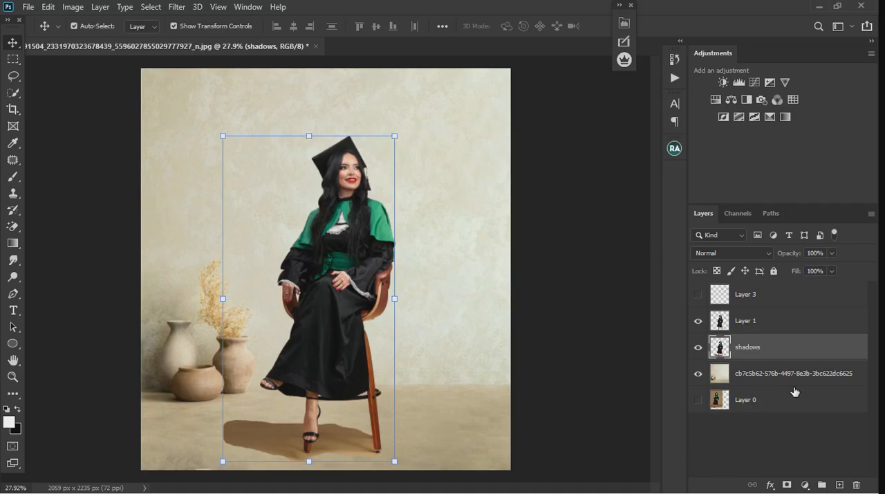
pyautogui.click(805, 484)
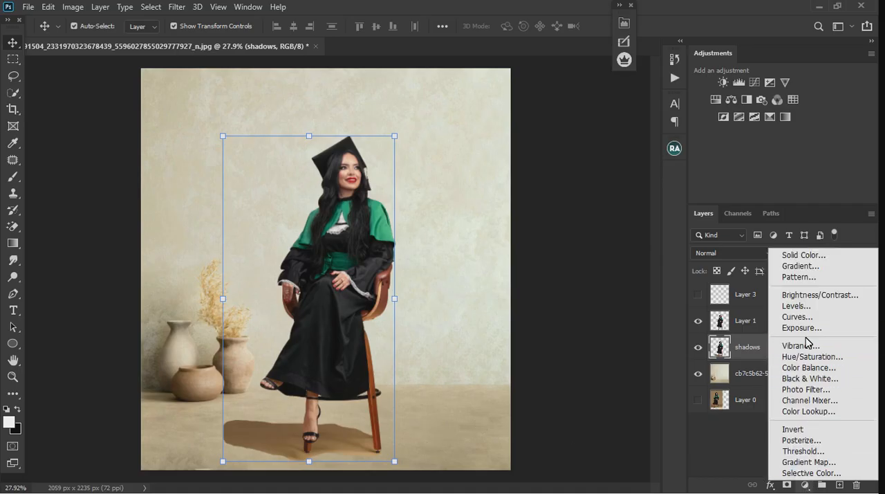
pyautogui.click(802, 316)
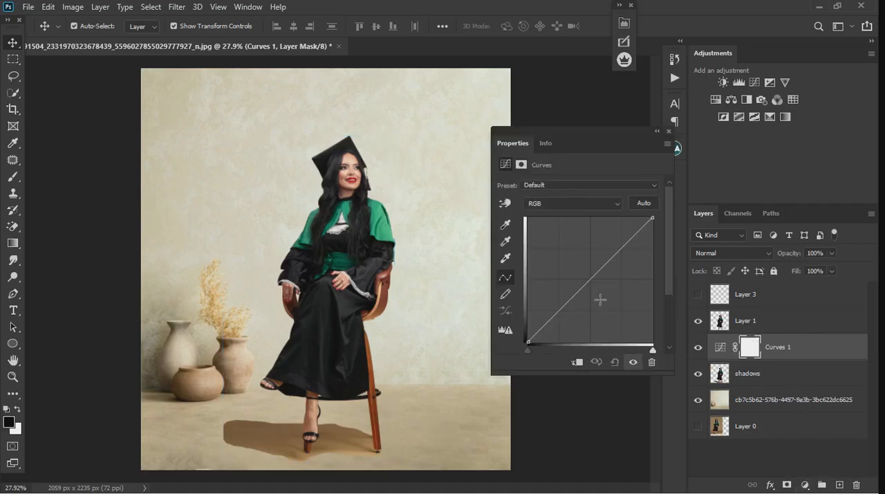
pyautogui.moveTo(593, 285); pyautogui.dragTo(578, 278)
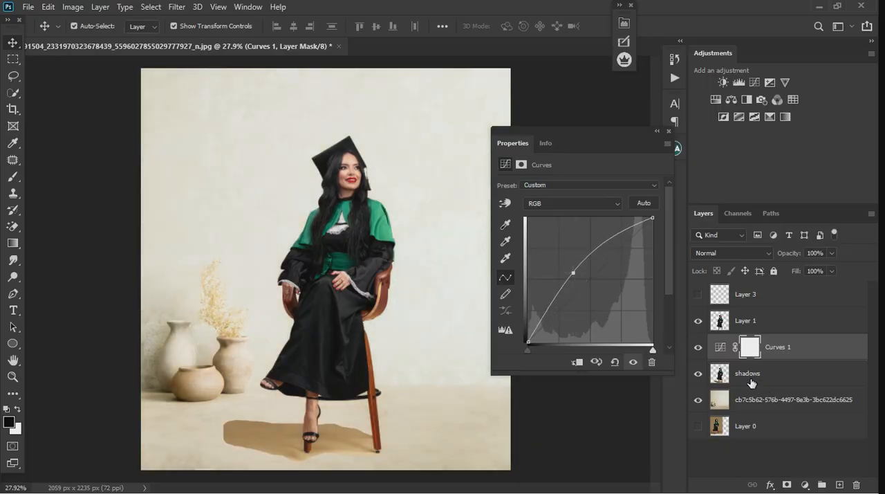
pyautogui.click(577, 362)
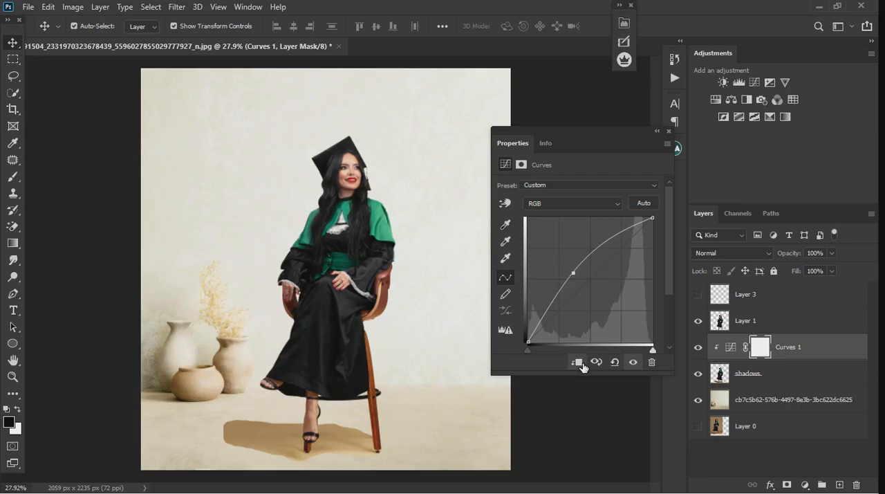
pyautogui.moveTo(581, 279); pyautogui.dragTo(587, 258)
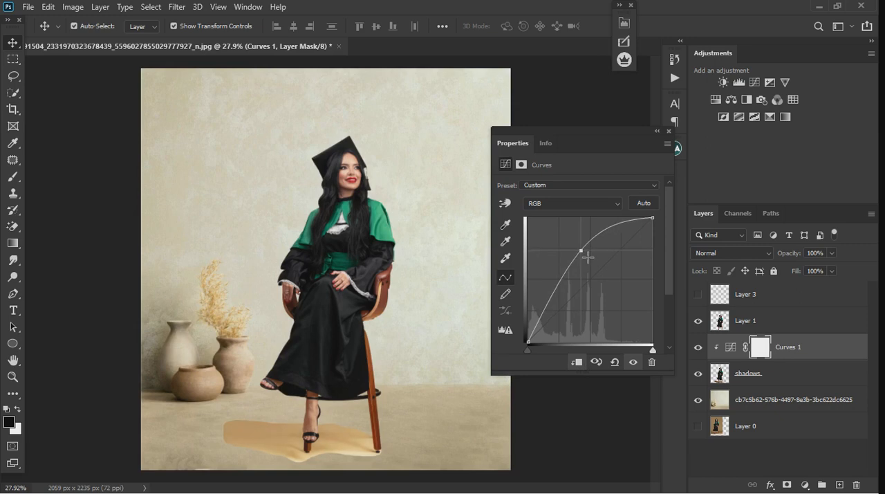
pyautogui.moveTo(587, 258); pyautogui.dragTo(588, 259)
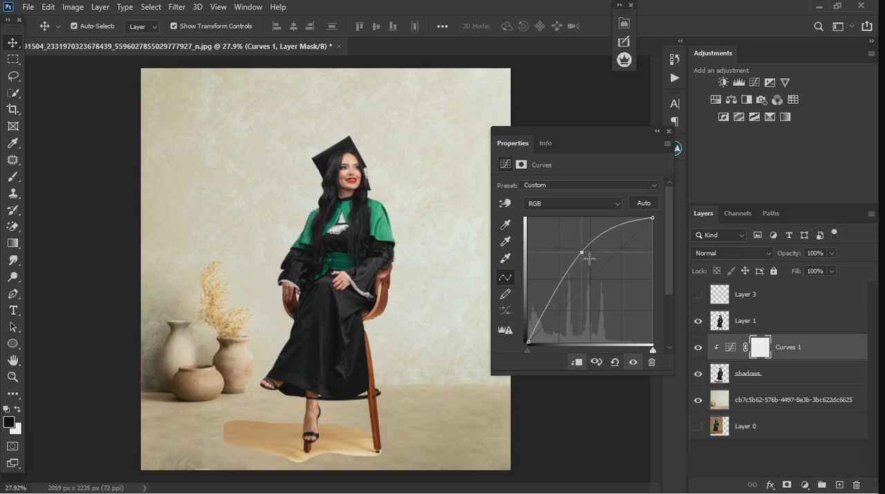
pyautogui.click(668, 131)
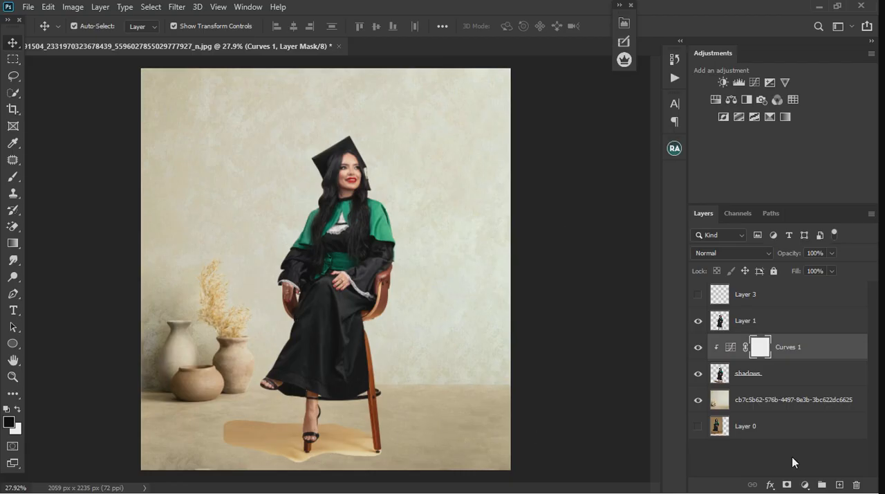
# Add a Hue/Saturation adjustment clipped to the shadows layer with Saturation set to -41.
pyautogui.click(804, 484)
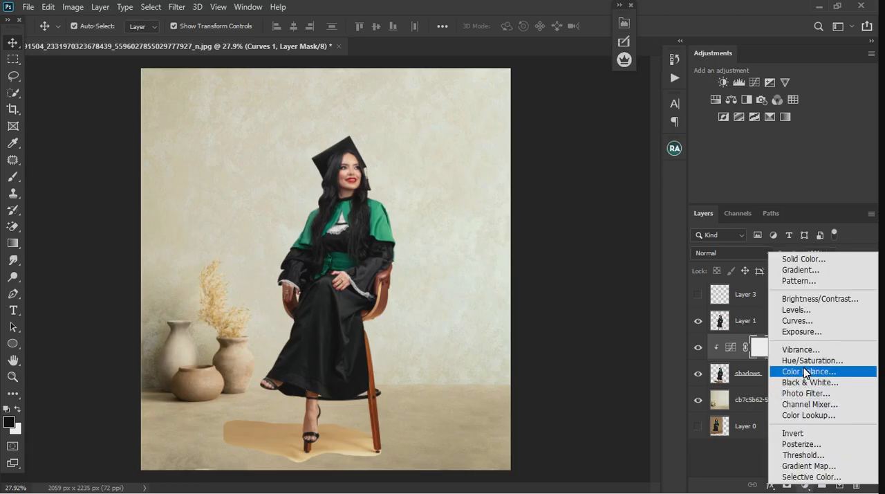
pyautogui.click(795, 361)
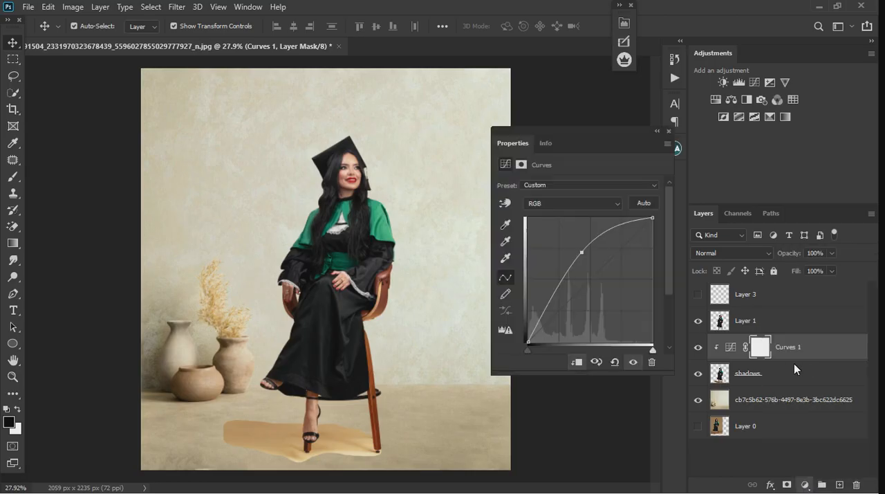
pyautogui.click(578, 362)
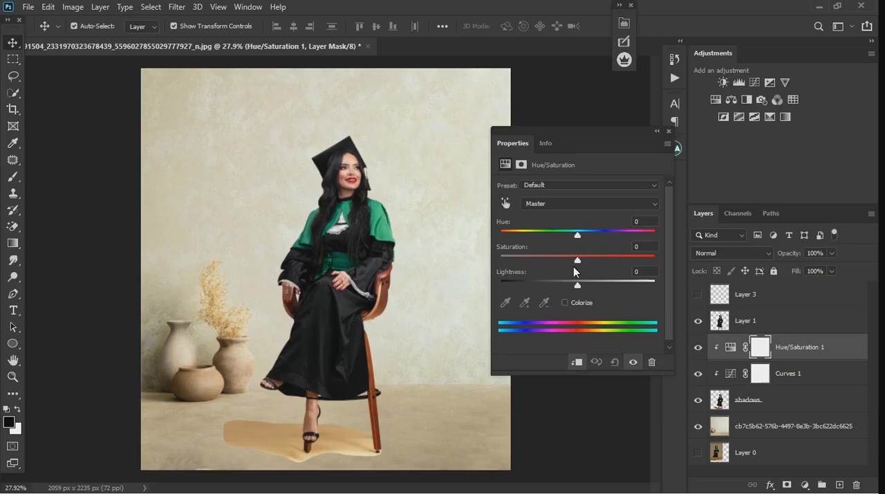
pyautogui.moveTo(578, 263); pyautogui.dragTo(560, 262)
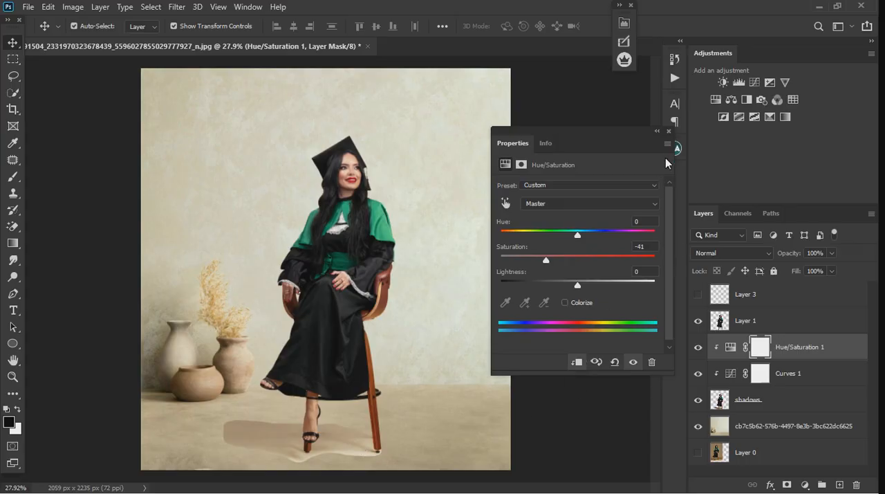
pyautogui.click(667, 131)
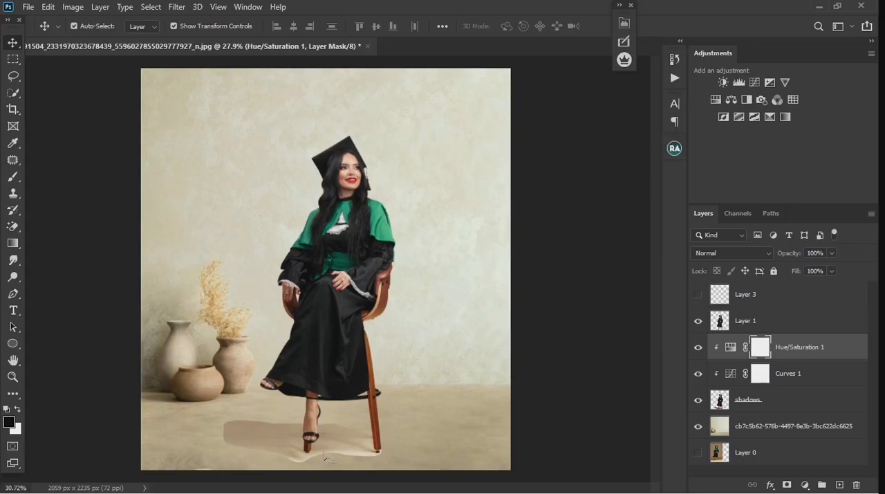
# Check the floor shadow's edges around the feet and chair legs, and hide Layer 1.
pyautogui.scroll(5, 325, 457)
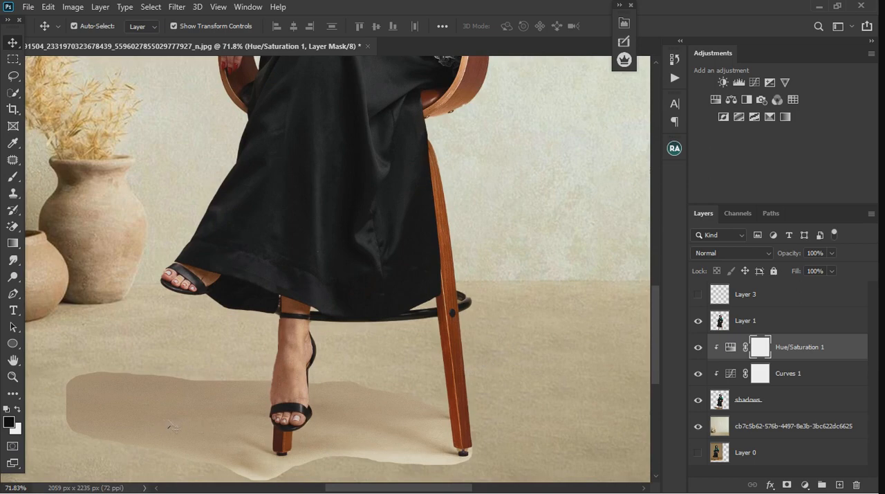
pyautogui.scroll(-5, 572, 351)
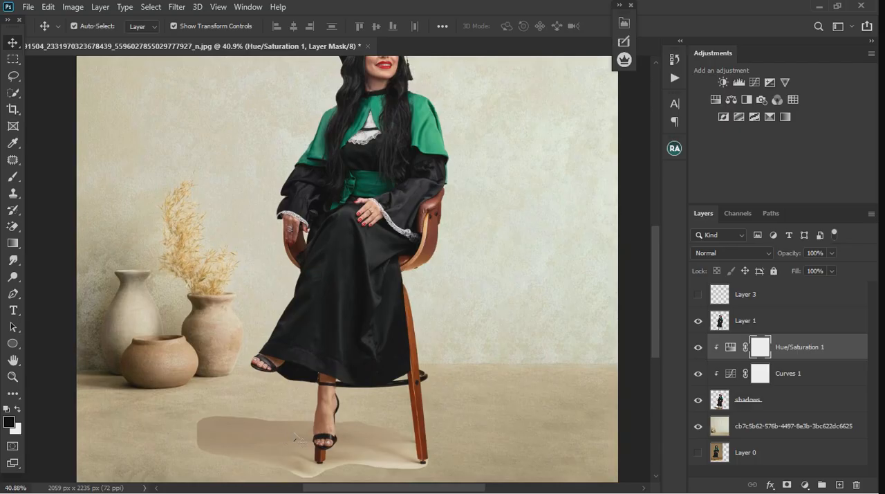
pyautogui.scroll(-1, 437, 357)
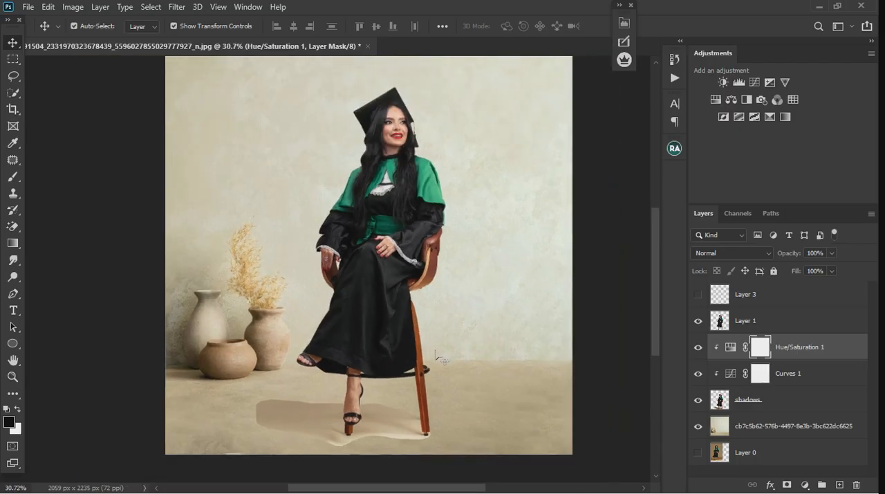
pyautogui.click(698, 320)
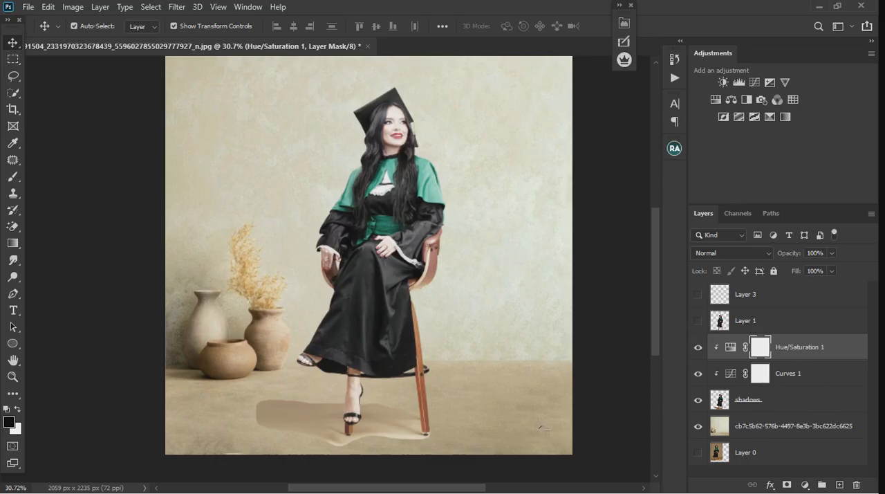
# In the shadows layer's Blend If settings, split the This Layer highlight limit to 113 / 250 and apply it.
pyautogui.click(840, 407)
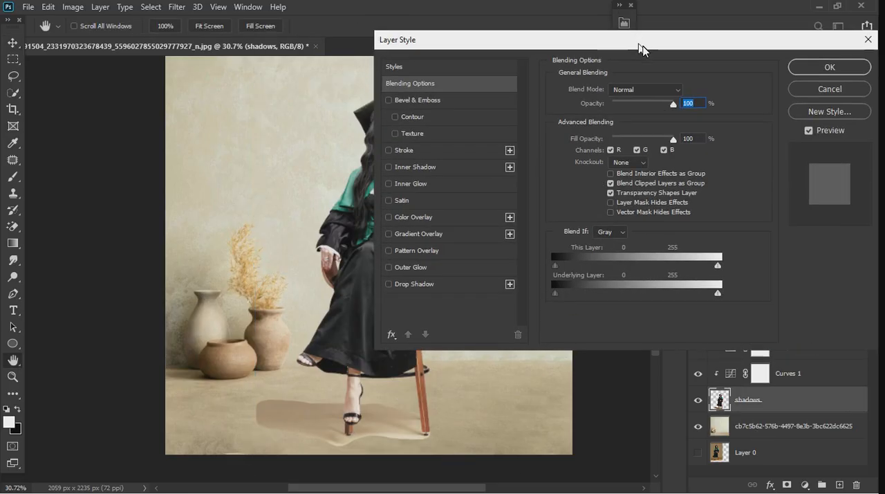
pyautogui.moveTo(634, 38); pyautogui.dragTo(719, 35)
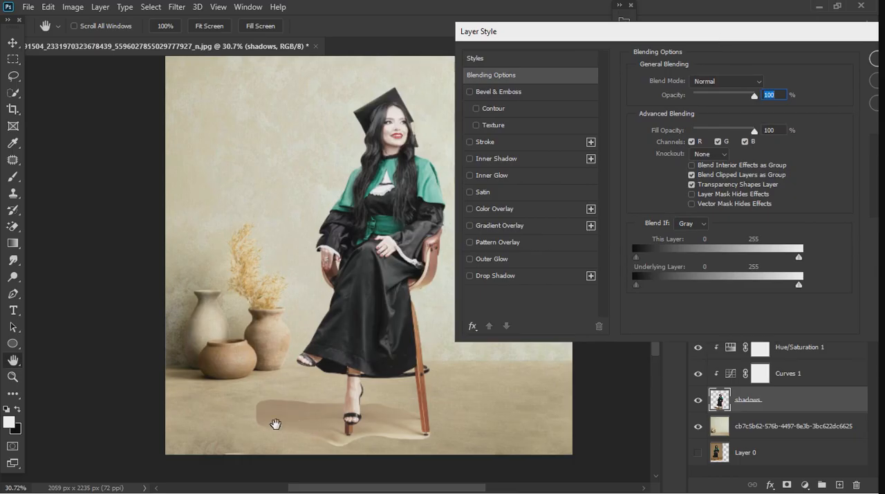
pyautogui.moveTo(799, 258); pyautogui.dragTo(763, 268)
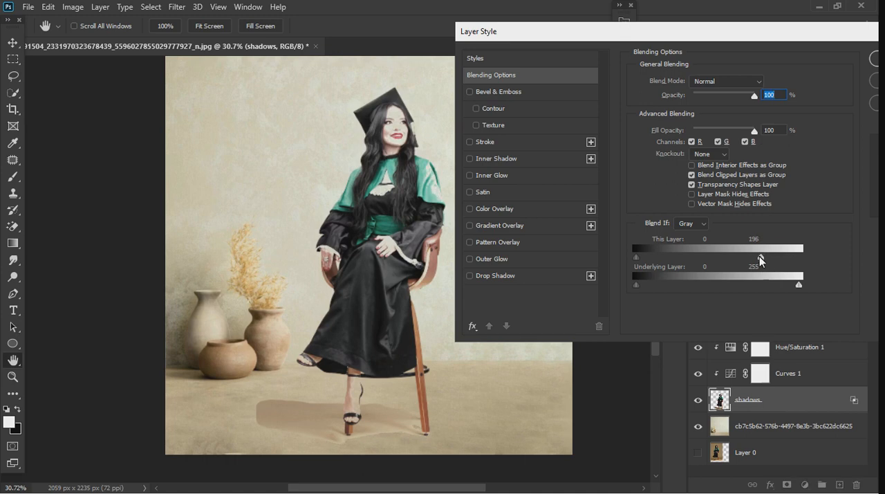
pyautogui.moveTo(760, 259); pyautogui.dragTo(713, 260)
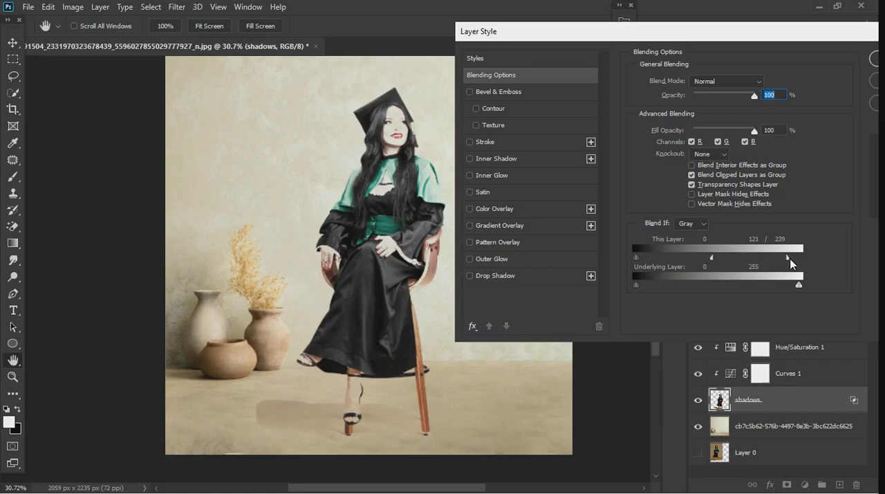
pyautogui.moveTo(711, 258); pyautogui.dragTo(727, 259)
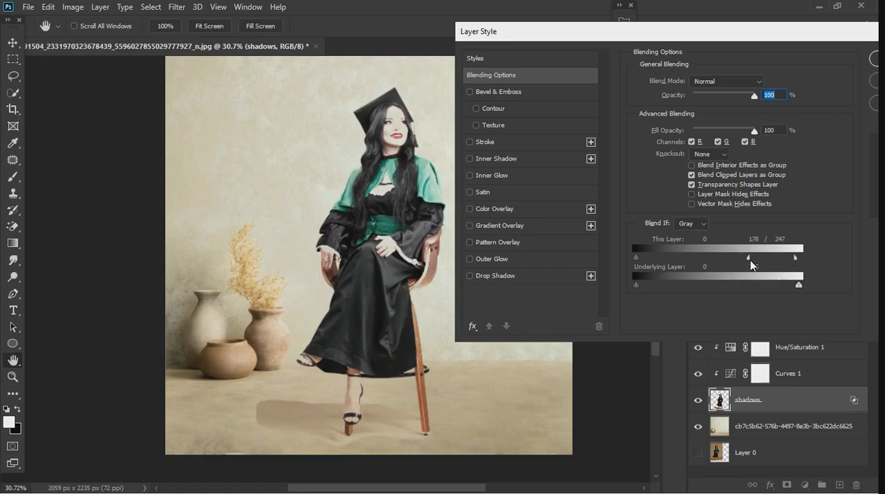
pyautogui.moveTo(748, 258); pyautogui.dragTo(743, 259)
pyautogui.moveTo(771, 257); pyautogui.dragTo(706, 257)
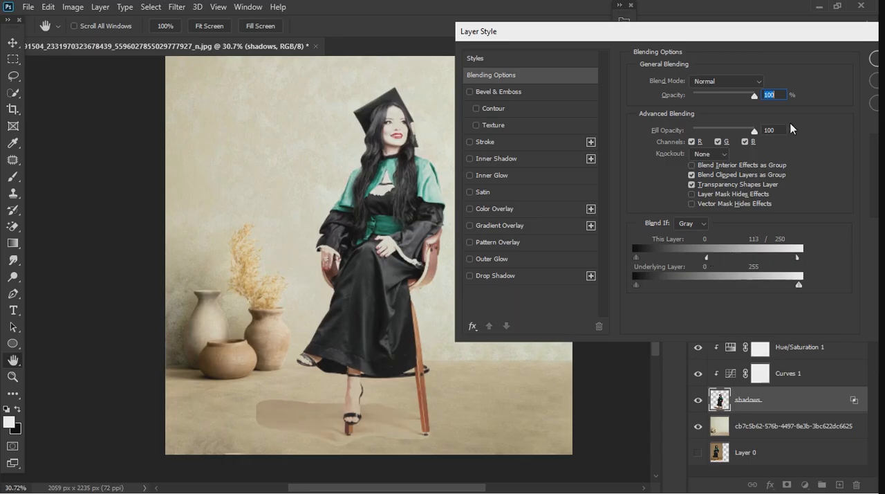
pyautogui.click(873, 63)
# Add a layer mask to the shadows layer and paint black along the floor shadow's hard outer edges at brush size 90.
pyautogui.scroll(-2, 332, 437)
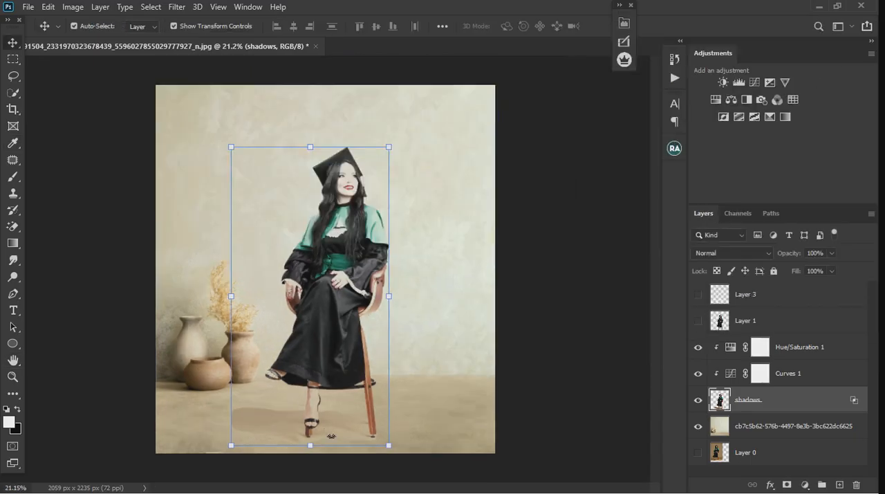
pyautogui.scroll(3, 332, 437)
pyautogui.scroll(3, 332, 437)
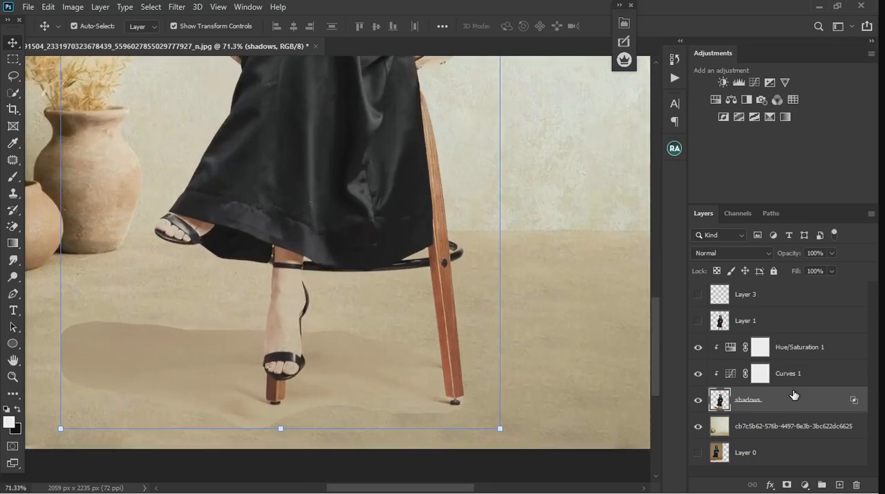
pyautogui.click(787, 484)
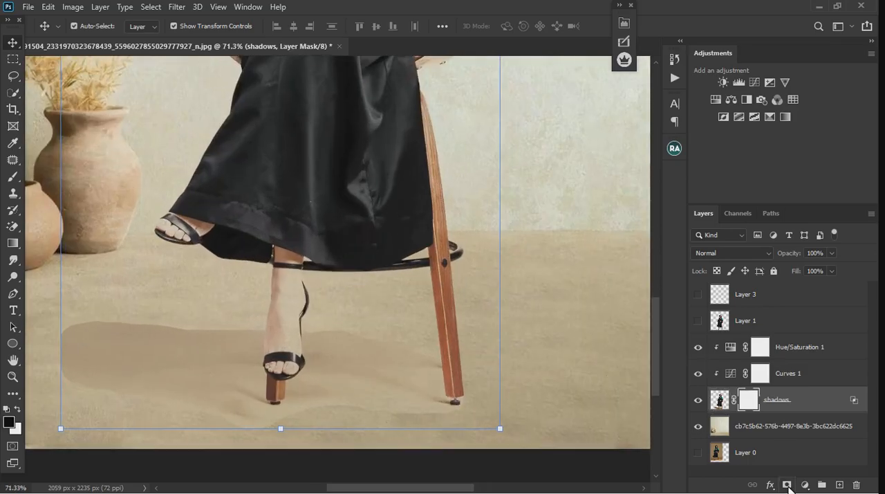
pyautogui.click(13, 177)
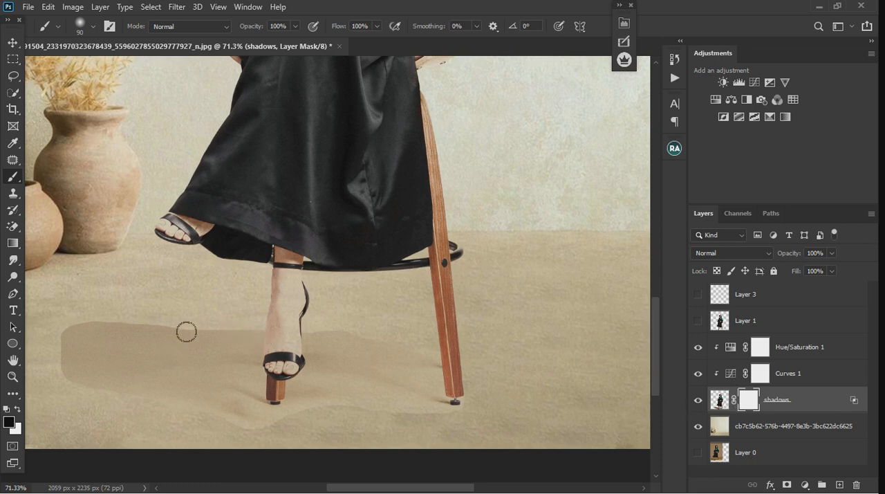
pyautogui.moveTo(148, 325)
pyautogui.mouseDown()
pyautogui.moveTo(114, 326)
pyautogui.moveTo(75, 341)
pyautogui.moveTo(68, 390)
pyautogui.moveTo(76, 398)
pyautogui.mouseUp()
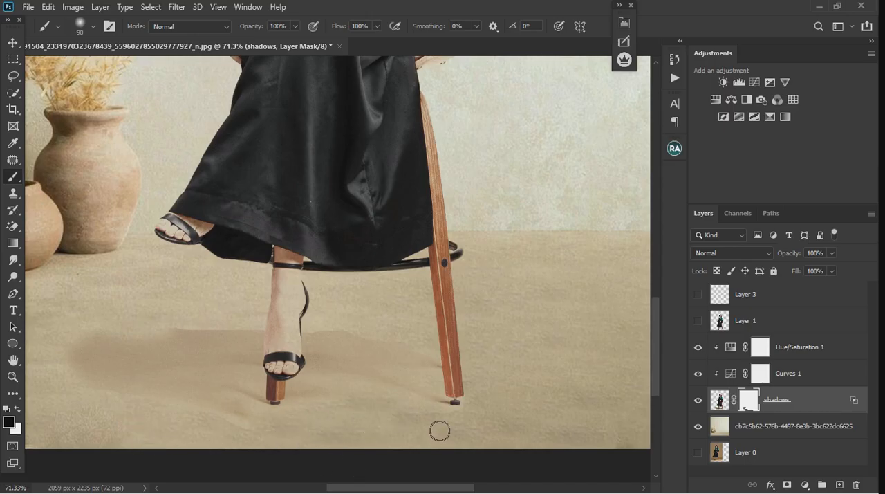
# Lower the brush flow to 11% and softly paint the mask over the shadow area beside the front foot to fade it.
pyautogui.click(376, 27)
pyautogui.moveTo(374, 40); pyautogui.dragTo(318, 46)
pyautogui.click(91, 360)
pyautogui.moveTo(89, 359)
pyautogui.mouseDown()
pyautogui.moveTo(120, 347)
pyautogui.moveTo(84, 369)
pyautogui.moveTo(102, 380)
pyautogui.moveTo(115, 368)
pyautogui.moveTo(102, 348)
pyautogui.moveTo(108, 378)
pyautogui.moveTo(88, 387)
pyautogui.moveTo(134, 359)
pyautogui.moveTo(233, 336)
pyautogui.moveTo(189, 331)
pyautogui.moveTo(243, 343)
pyautogui.mouseUp()
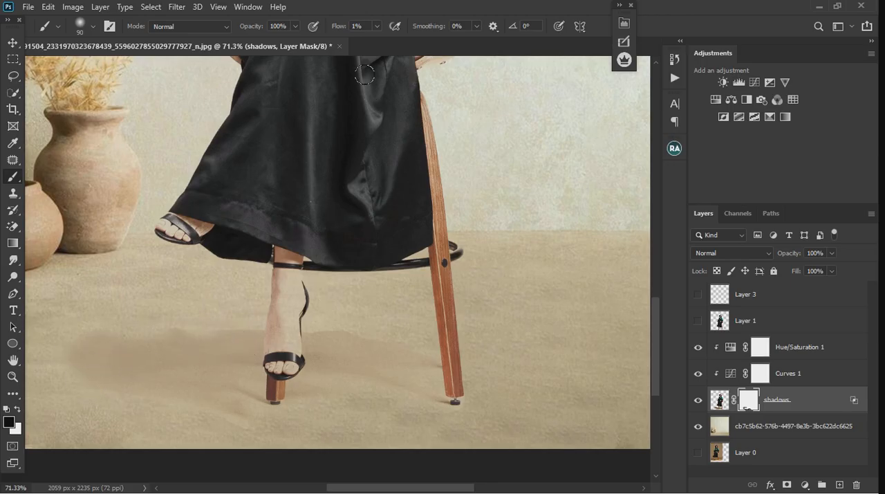
pyautogui.click(373, 29)
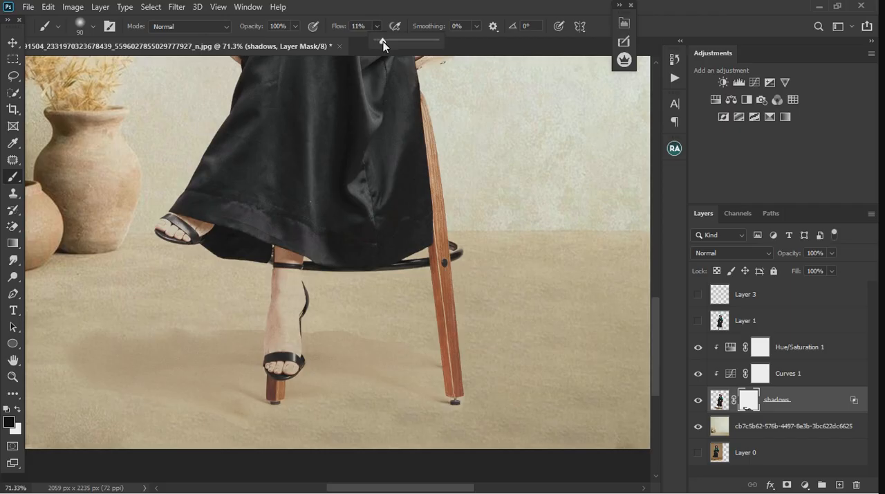
pyautogui.moveTo(234, 336)
pyautogui.mouseDown()
pyautogui.moveTo(216, 337)
pyautogui.moveTo(257, 334)
pyautogui.moveTo(107, 349)
pyautogui.moveTo(97, 394)
pyautogui.moveTo(150, 374)
pyautogui.moveTo(139, 378)
pyautogui.mouseUp()
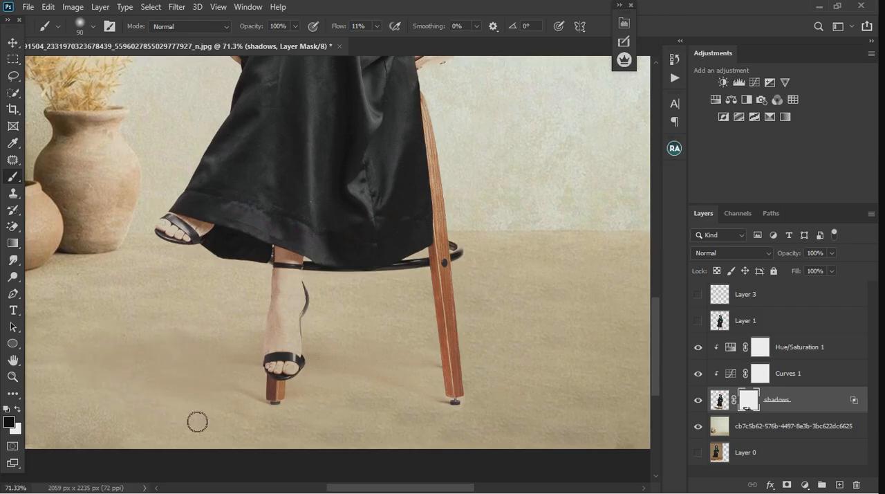
# In the shadows layer's Blend If settings, set the This Layer highlight limit to 149 / 255 and apply it.
pyautogui.scroll(-5, 411, 367)
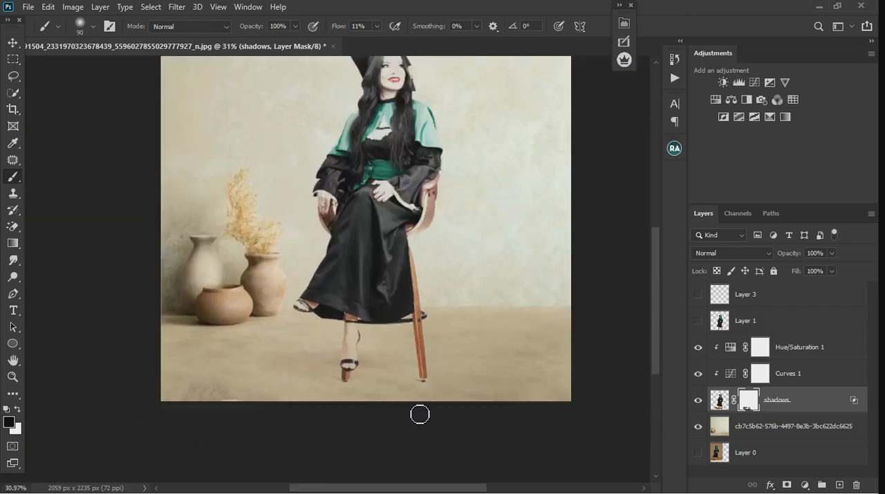
pyautogui.scroll(-1, 404, 403)
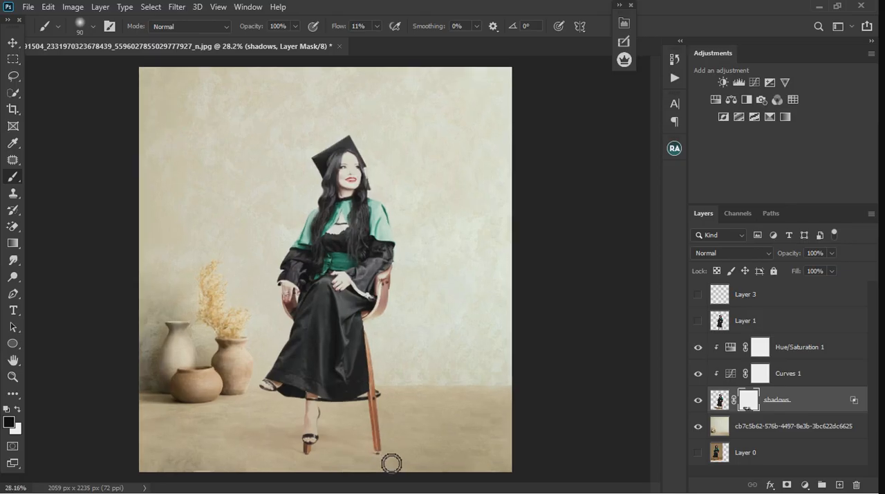
pyautogui.scroll(1, 351, 472)
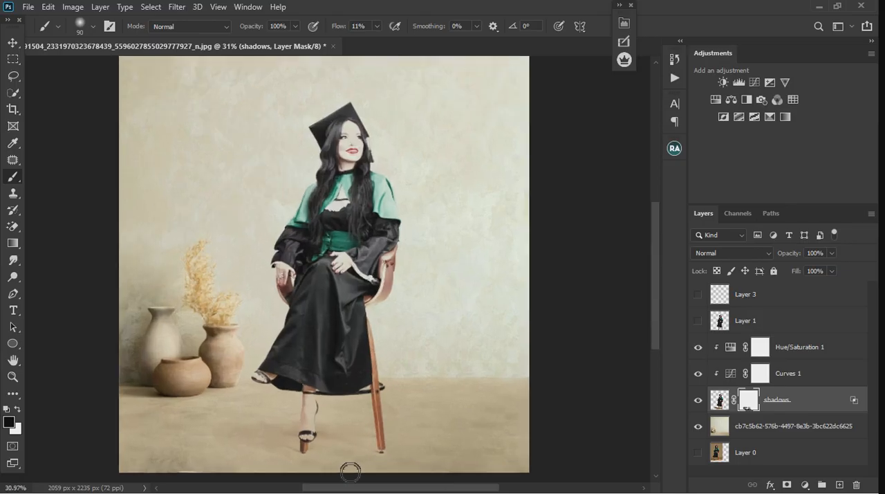
pyautogui.doubleClick(832, 409)
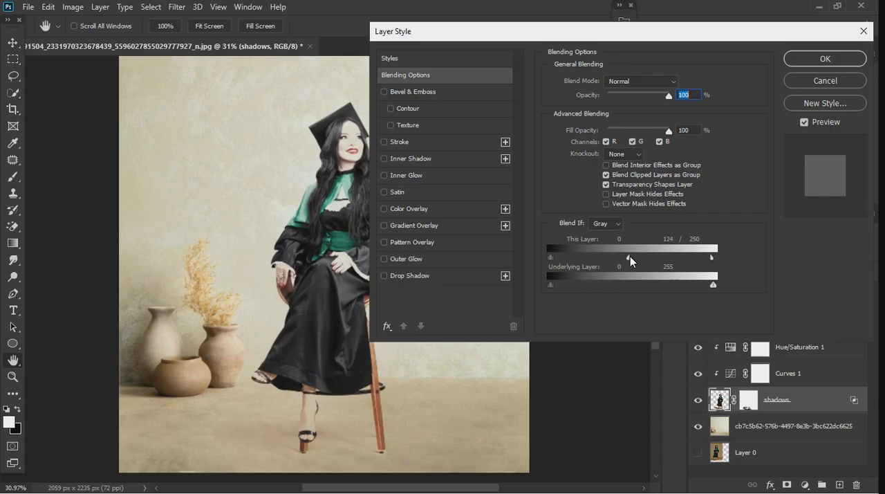
pyautogui.moveTo(641, 257); pyautogui.dragTo(653, 261)
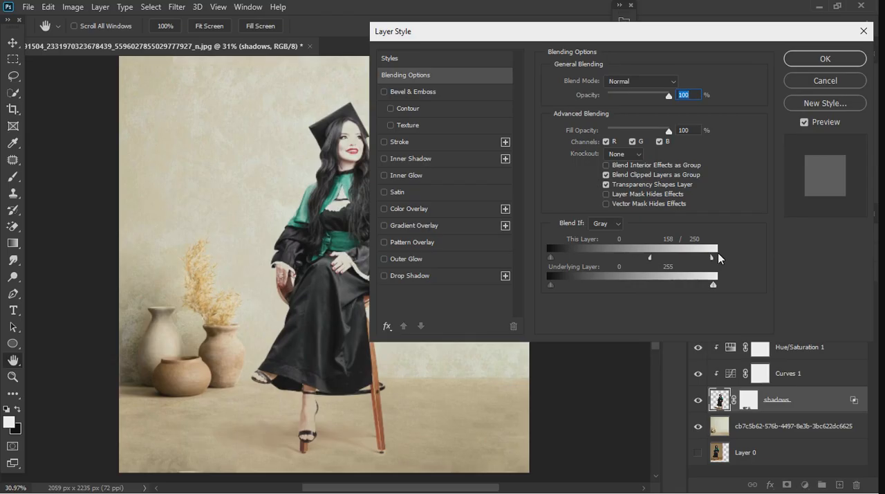
pyautogui.moveTo(711, 256)
pyautogui.mouseDown()
pyautogui.moveTo(668, 262)
pyautogui.moveTo(715, 258)
pyautogui.mouseUp()
pyautogui.moveTo(650, 259); pyautogui.dragTo(638, 259)
pyautogui.click(814, 62)
# Paint black on the shadows layer mask at brush size 45 to fade the light edge around the lower end of the rear chair leg.
pyautogui.scroll(5, 370, 433)
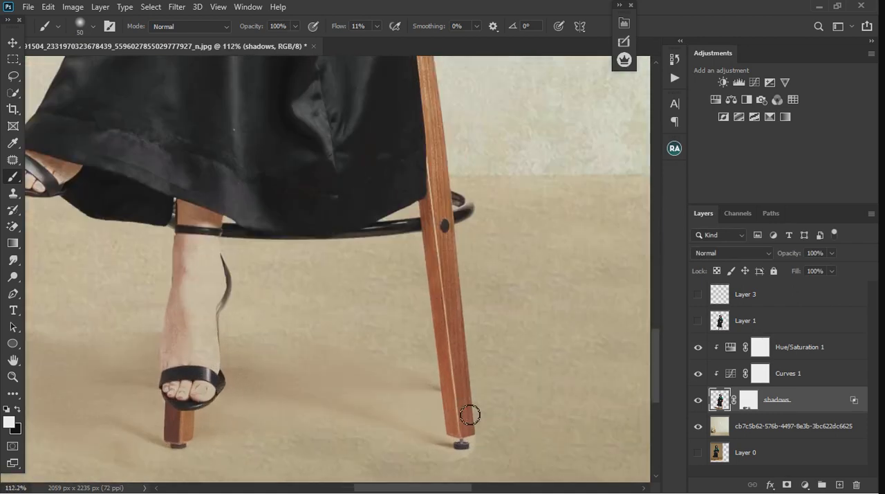
pyautogui.moveTo(485, 419); pyautogui.dragTo(488, 422)
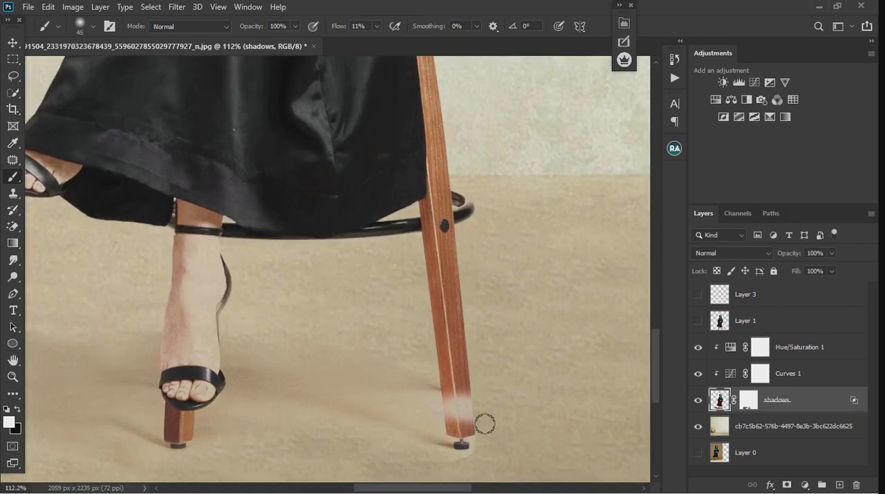
pyautogui.hotkey('ctrl', 'z')
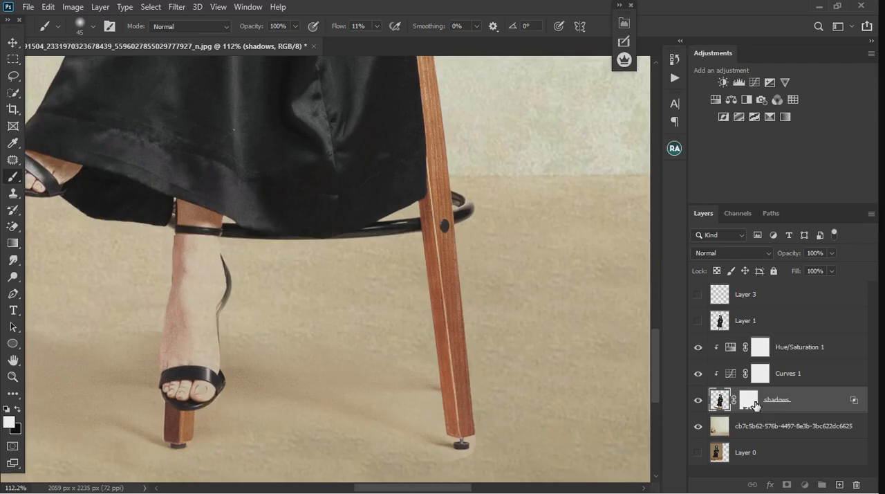
pyautogui.click(749, 399)
pyautogui.press('x')
pyautogui.moveTo(468, 410)
pyautogui.mouseDown()
pyautogui.moveTo(437, 416)
pyautogui.moveTo(496, 443)
pyautogui.mouseUp()
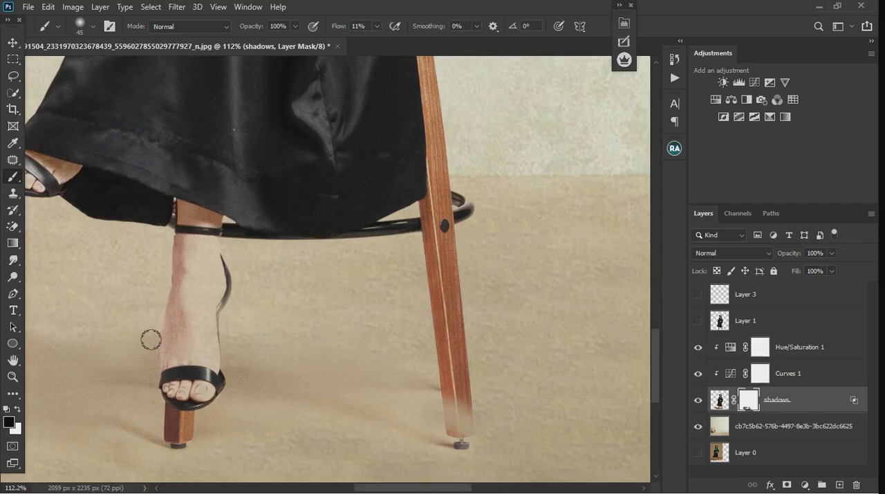
# Check the blended floor shadow and make Layer 1 visible again over it.
pyautogui.scroll(-3, 399, 322)
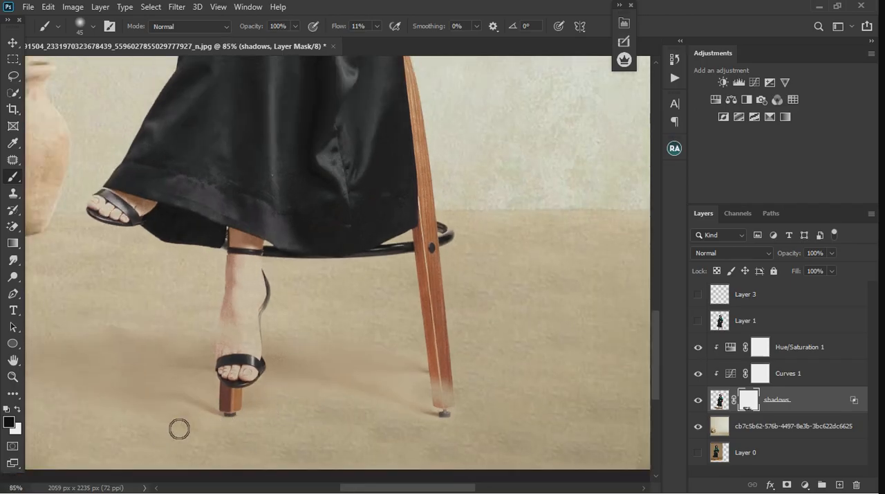
pyautogui.scroll(-2, 105, 408)
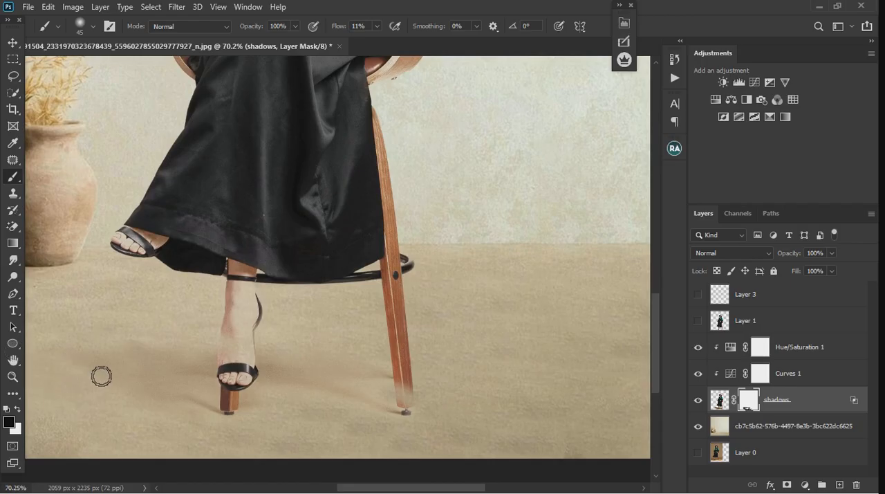
pyautogui.scroll(-1, 349, 368)
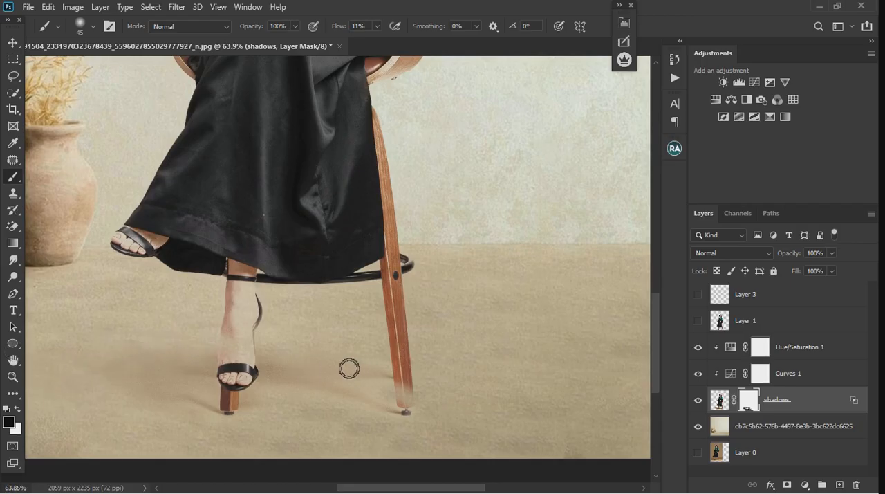
pyautogui.scroll(-1, 349, 368)
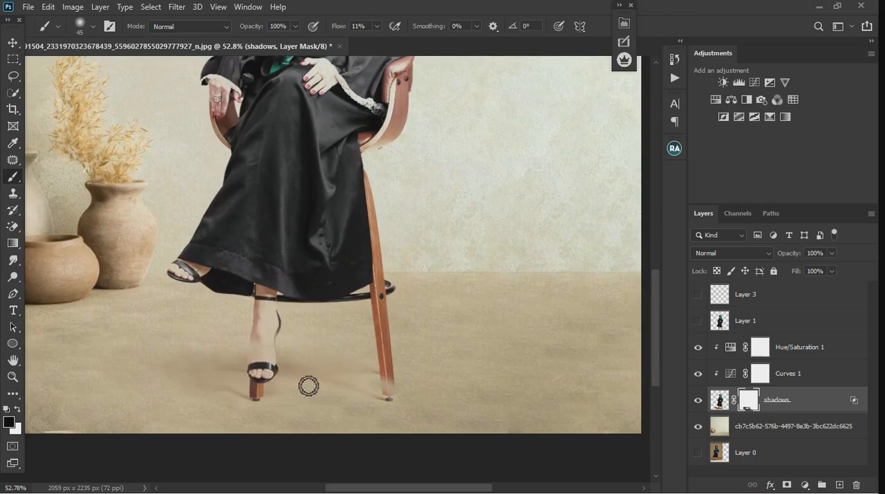
pyautogui.scroll(-2, 308, 386)
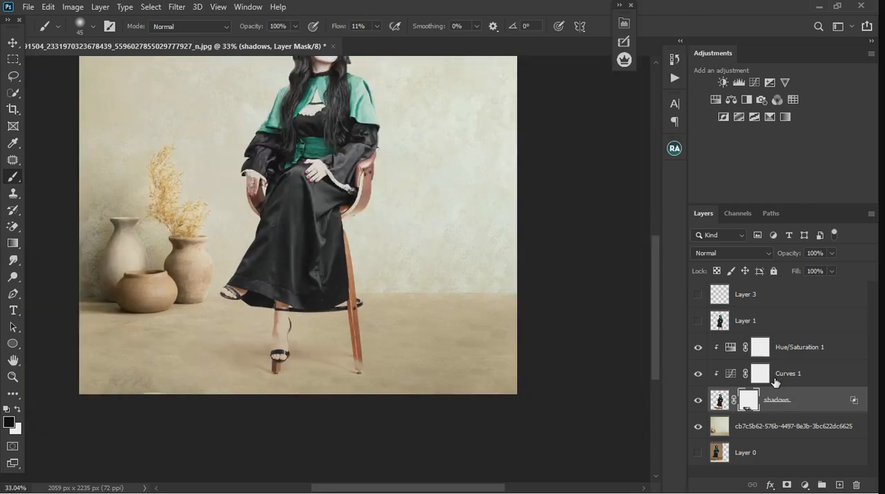
pyautogui.click(698, 322)
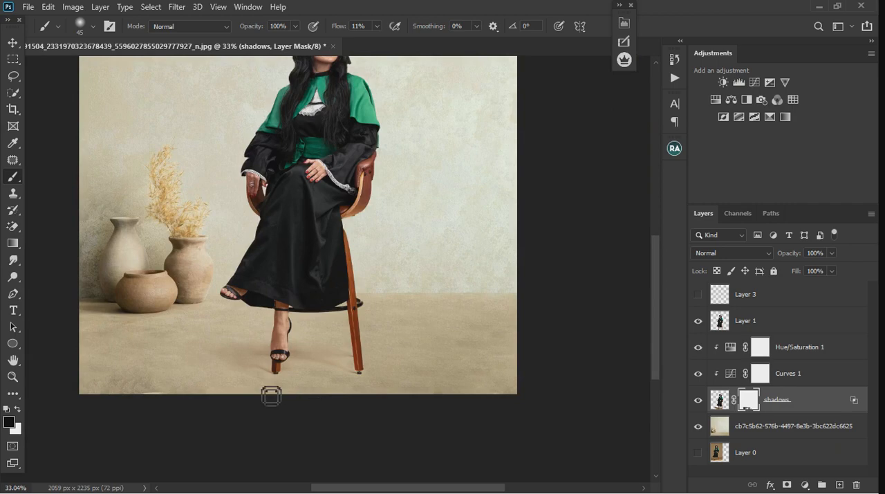
# Compare the floor shadow around the feet and chair legs with and without the Curves 1 adjustment.
pyautogui.scroll(-1, 293, 383)
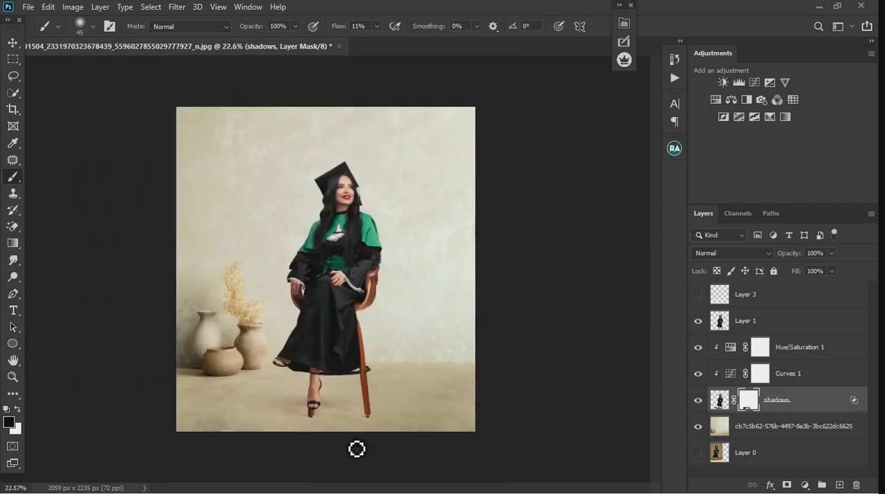
pyautogui.scroll(4, 357, 449)
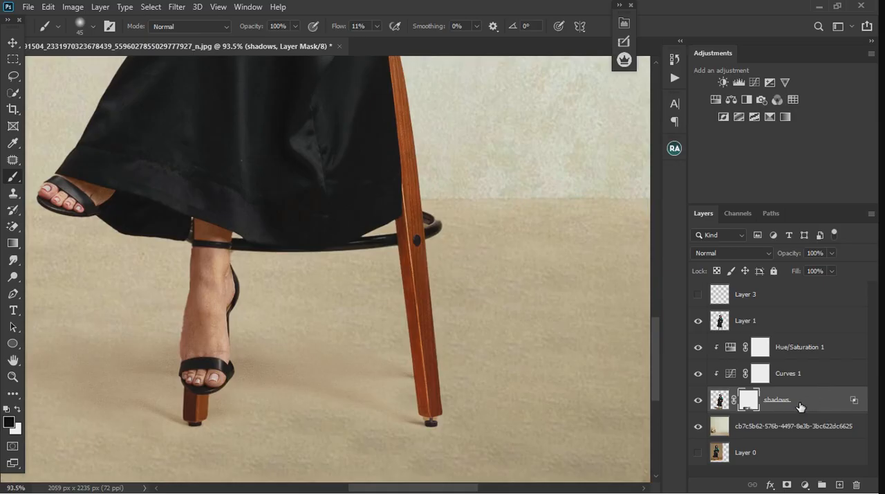
pyautogui.scroll(-2, 318, 371)
pyautogui.scroll(1, 311, 377)
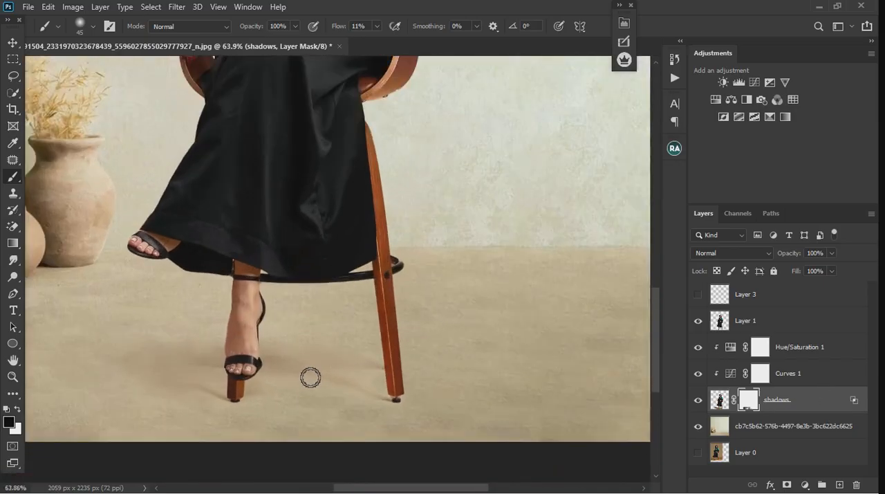
pyautogui.click(699, 374)
# In the shadows layer's Blend If settings, raise the lower half of This Layer's highlight limit to 170, readjust the upper half and apply.
pyautogui.hotkey('ctrl', '2')
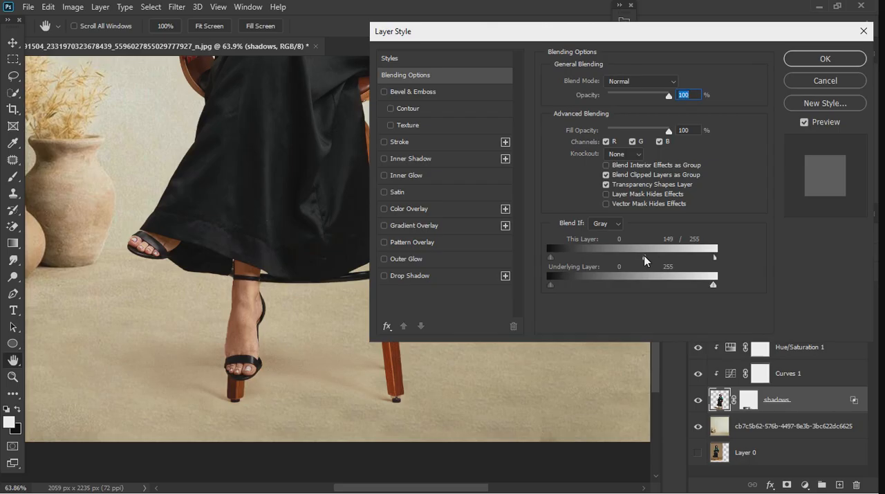
pyautogui.moveTo(659, 256)
pyautogui.mouseDown()
pyautogui.moveTo(683, 255)
pyautogui.moveTo(670, 256)
pyautogui.mouseUp()
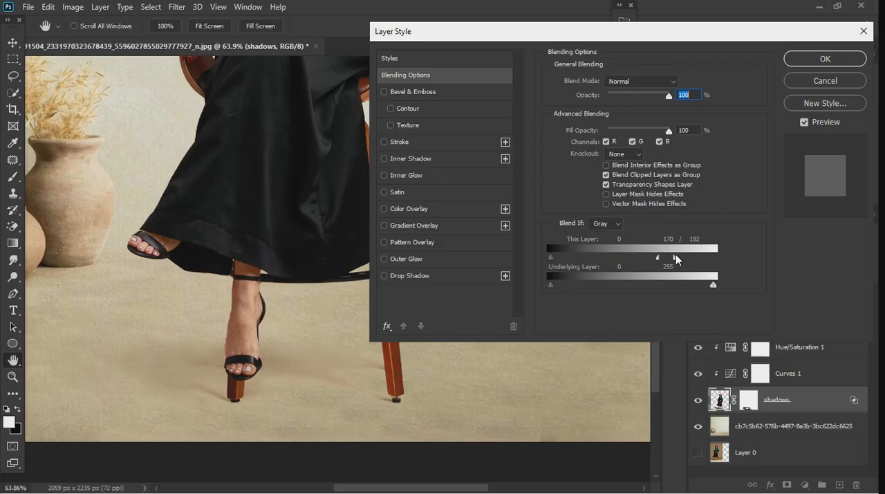
pyautogui.moveTo(684, 256); pyautogui.dragTo(702, 257)
pyautogui.click(811, 61)
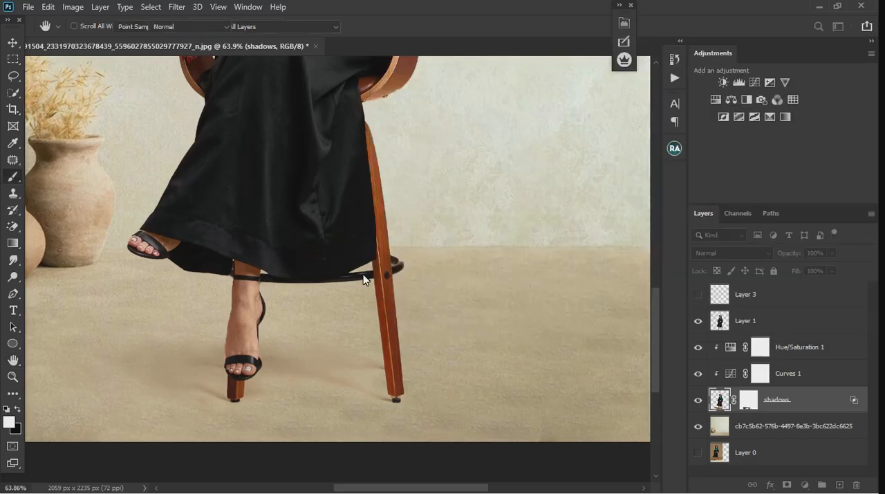
pyautogui.press('b')
# Slightly raise the midtone point of the Curves 1 adjustment to lighten the shadows layer.
pyautogui.scroll(-5, 334, 298)
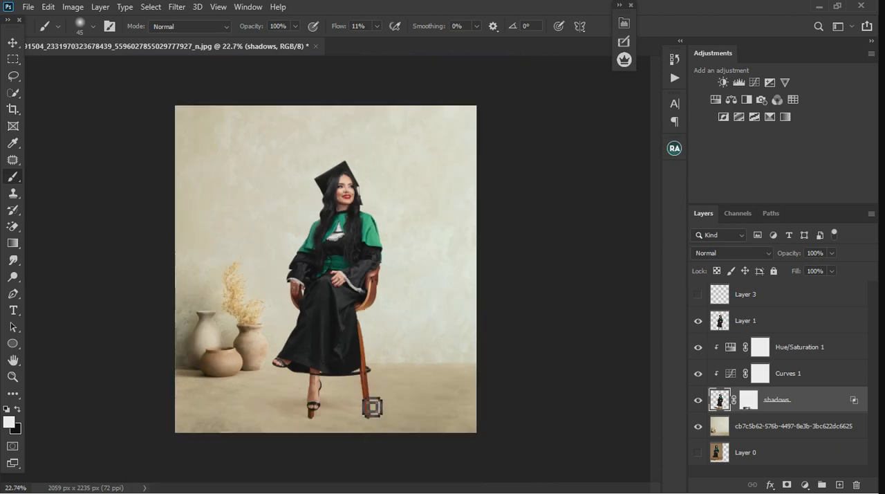
pyautogui.scroll(1, 355, 426)
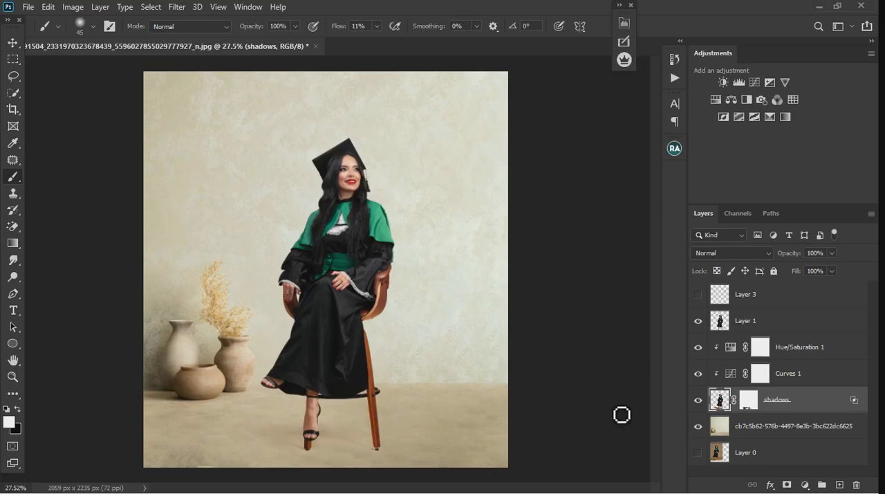
pyautogui.doubleClick(733, 374)
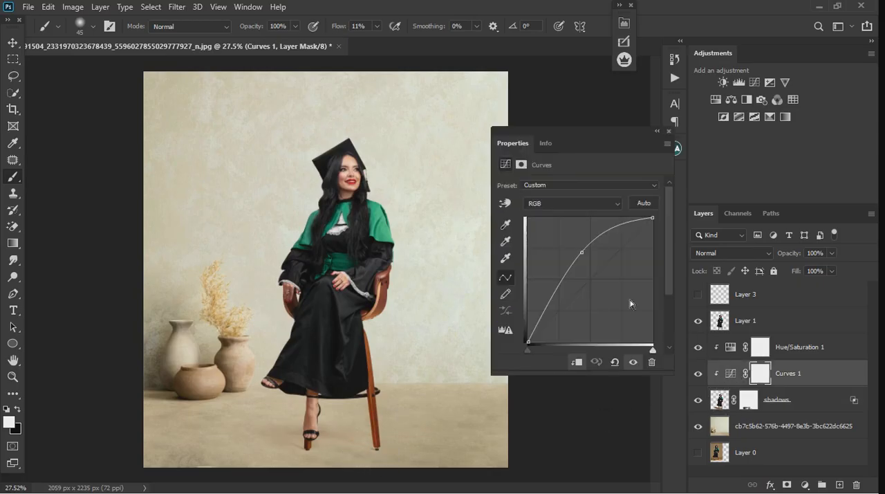
pyautogui.moveTo(587, 256); pyautogui.dragTo(587, 259)
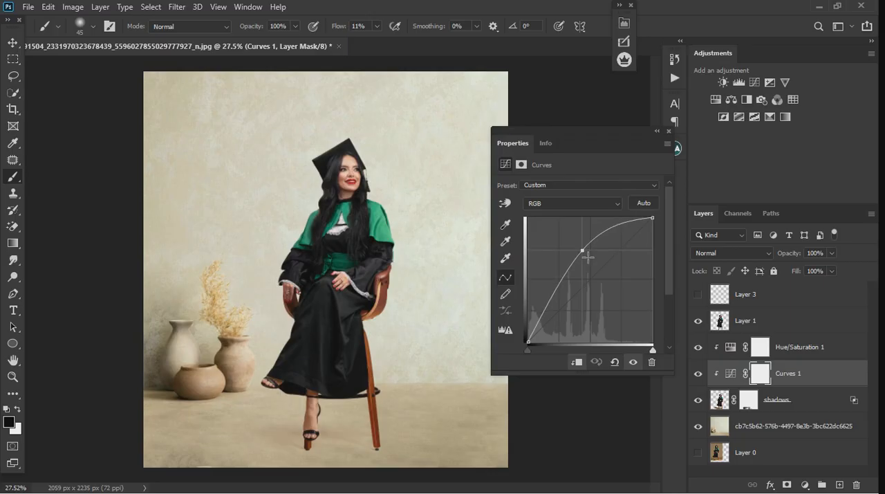
pyautogui.click(667, 132)
# Examine the floor shadow around the front foot and chair legs up close, compare it with Layer 0, and review the whole composite.
pyautogui.scroll(3, 344, 459)
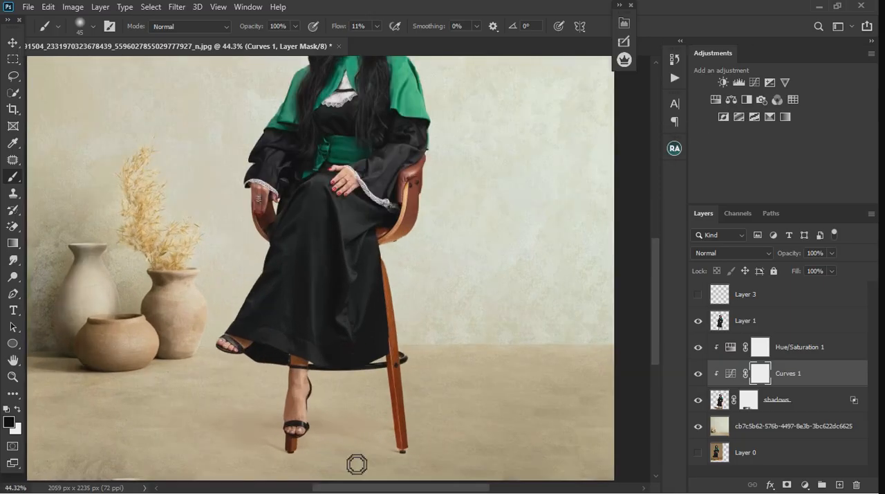
pyautogui.scroll(4, 357, 464)
pyautogui.scroll(-4, 333, 389)
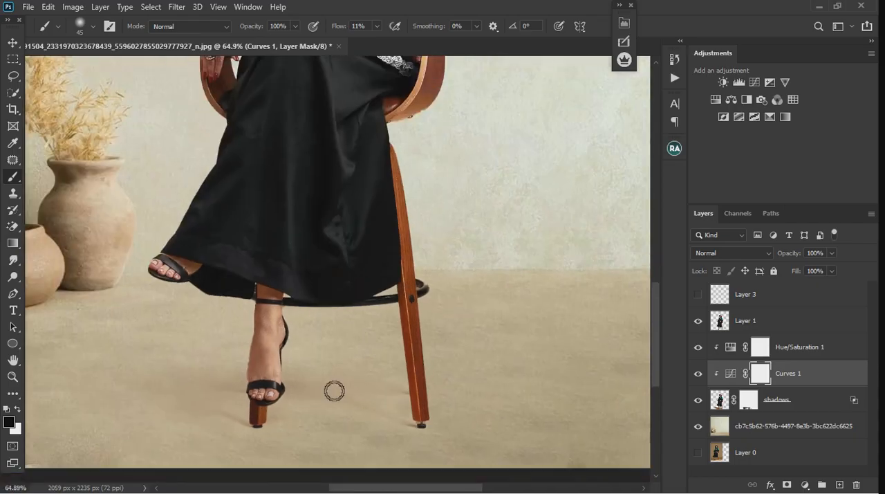
pyautogui.scroll(2, 291, 416)
pyautogui.scroll(5, 291, 416)
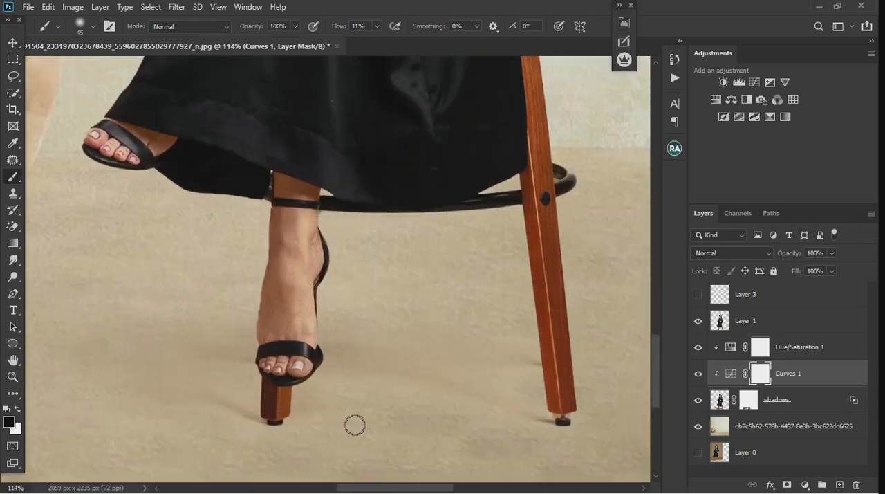
pyautogui.scroll(2, 301, 382)
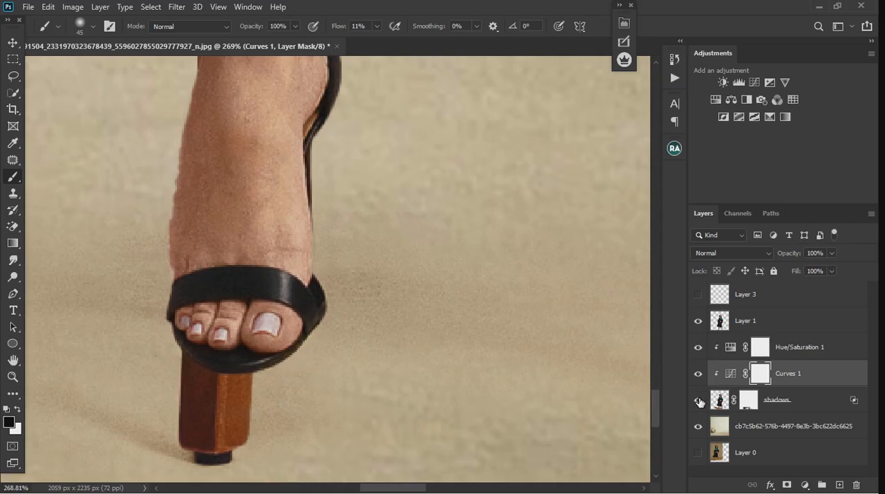
pyautogui.click(697, 451)
pyautogui.click(698, 453)
pyautogui.scroll(-10, 213, 346)
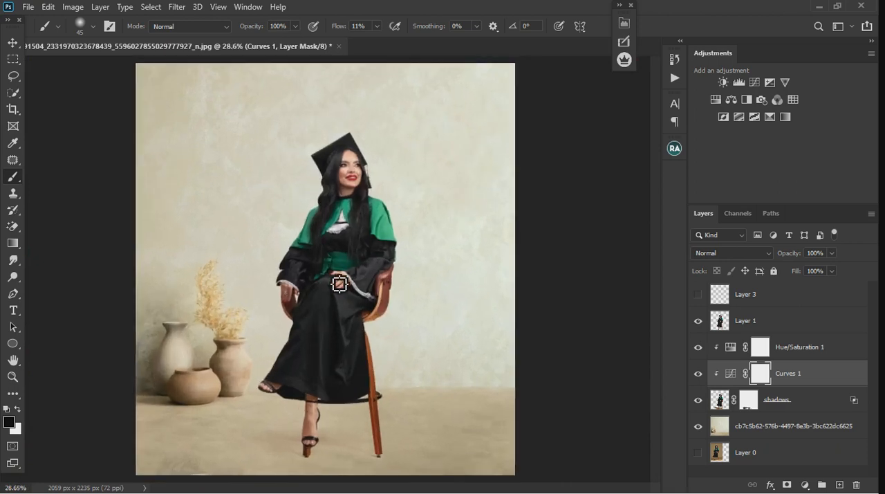
pyautogui.scroll(-1, 357, 224)
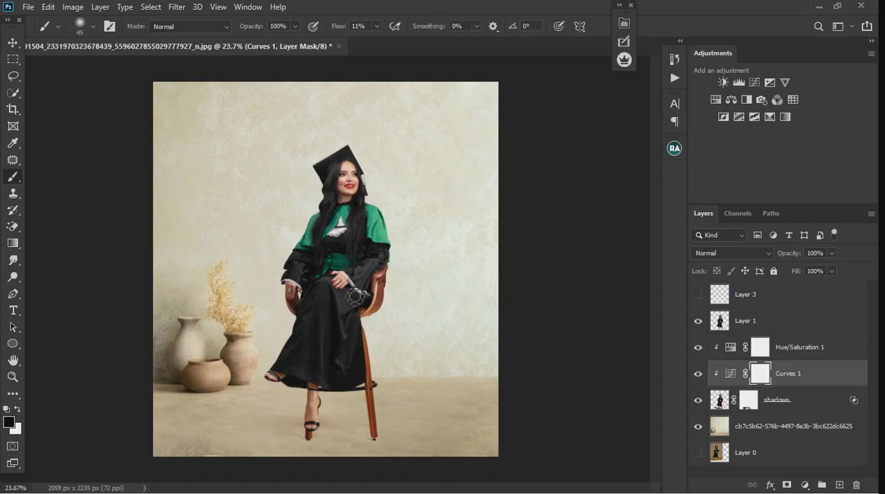
pyautogui.scroll(-1, 355, 296)
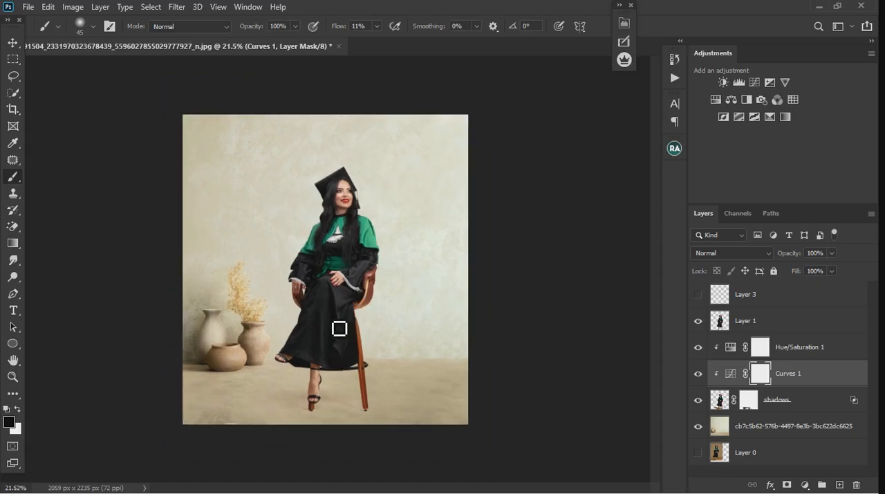
pyautogui.scroll(1, 352, 290)
pyautogui.scroll(1, 354, 293)
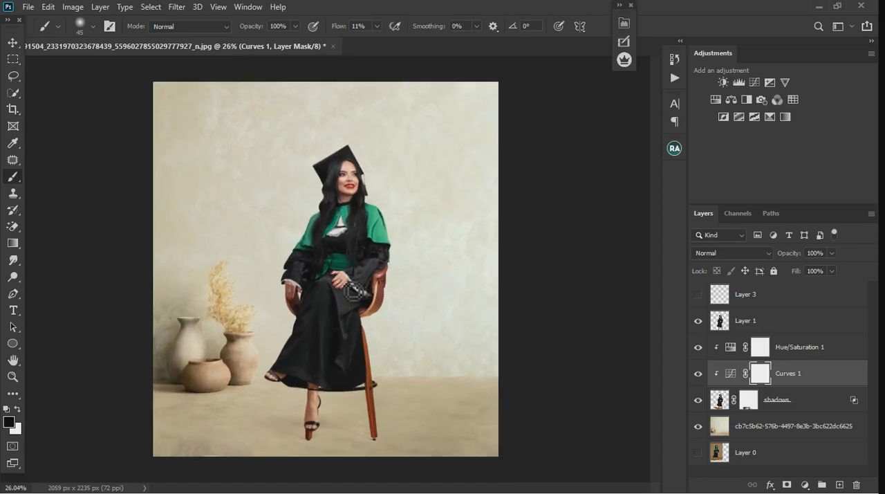